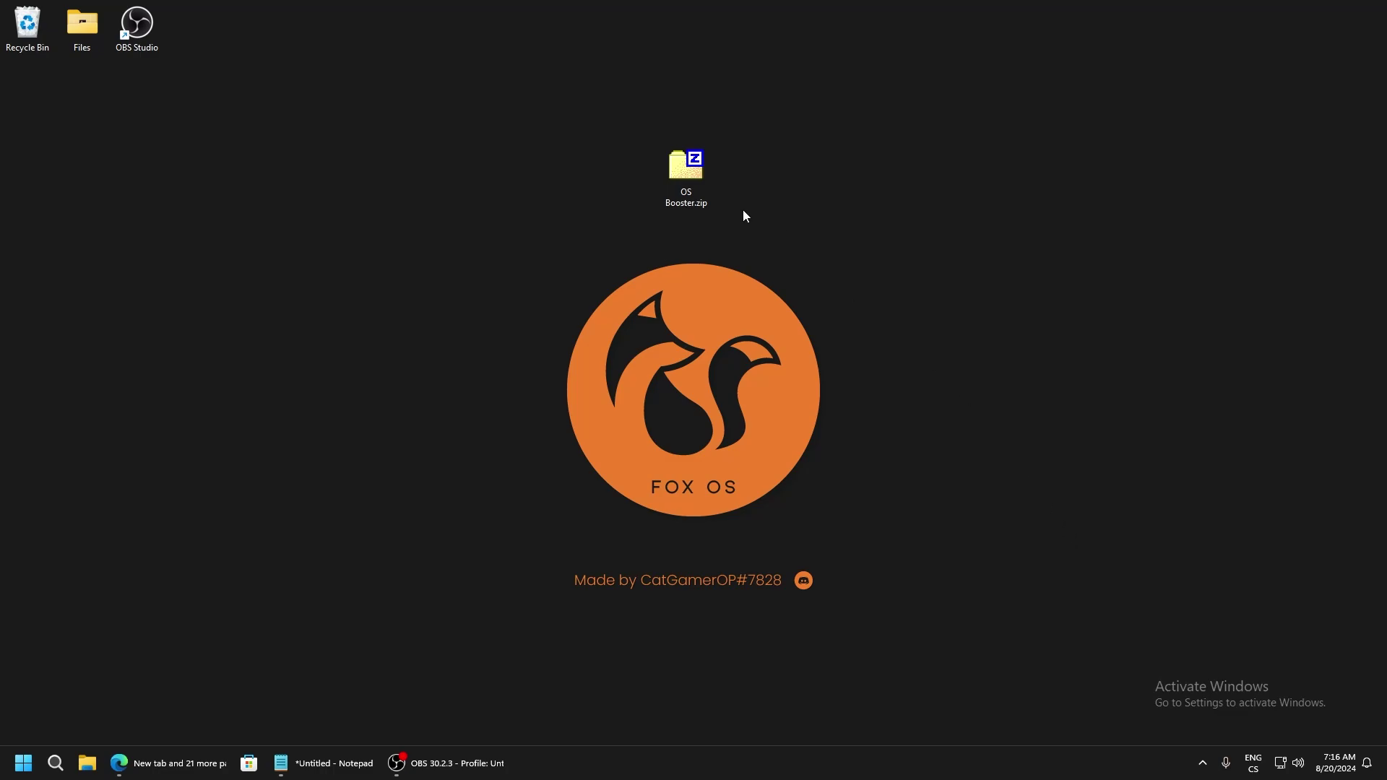
Step: Extract OS Booster.zip to an 'OS Booster' folder with 7-Zip and delete the archive
left_click(682, 172)
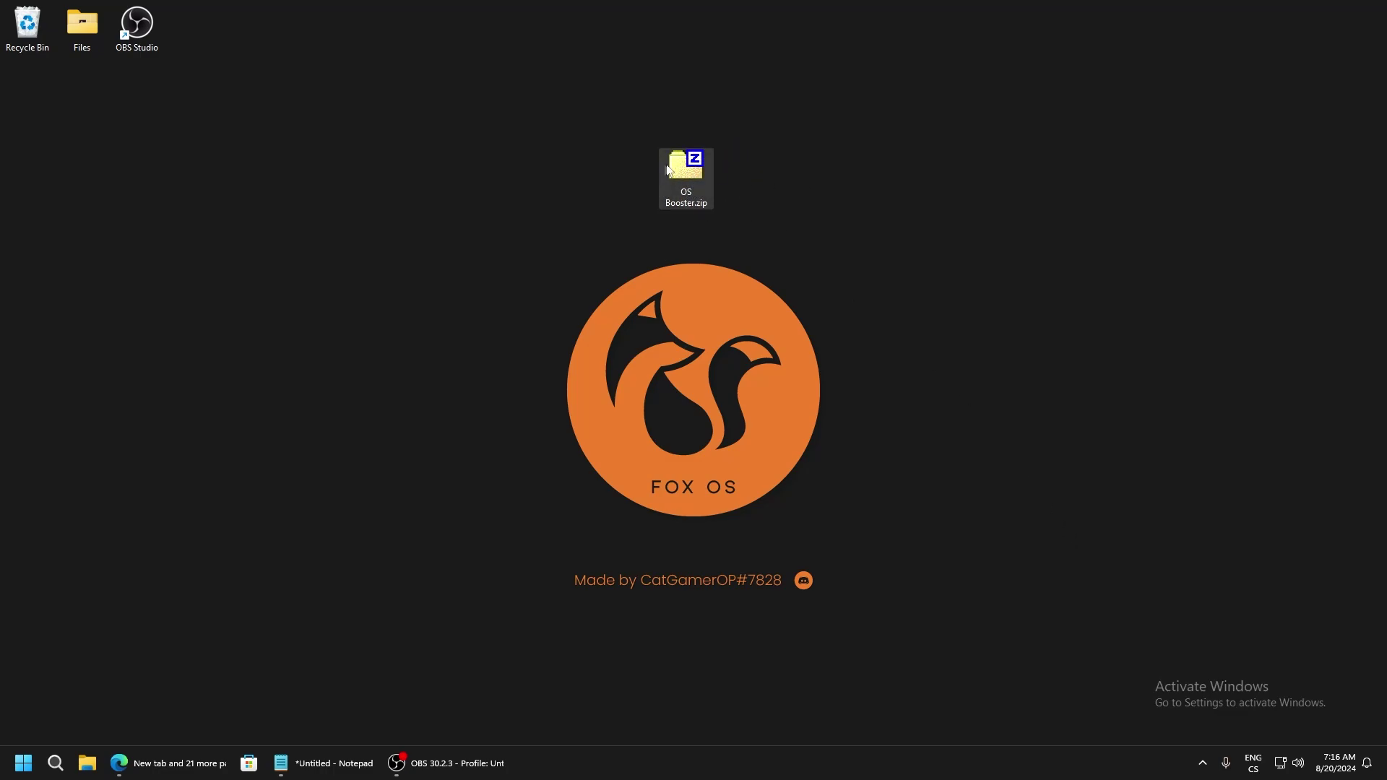
right_click(677, 172)
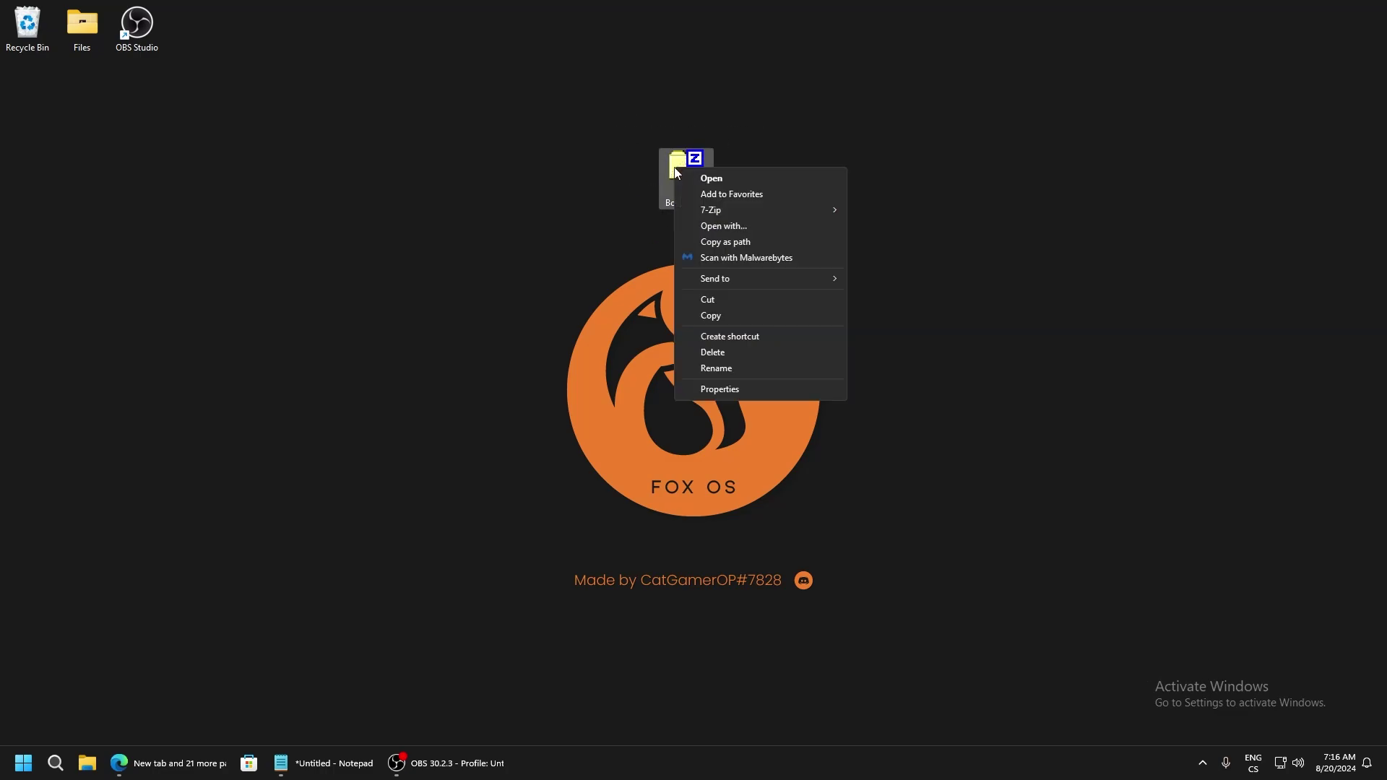
mouse_move(783, 211)
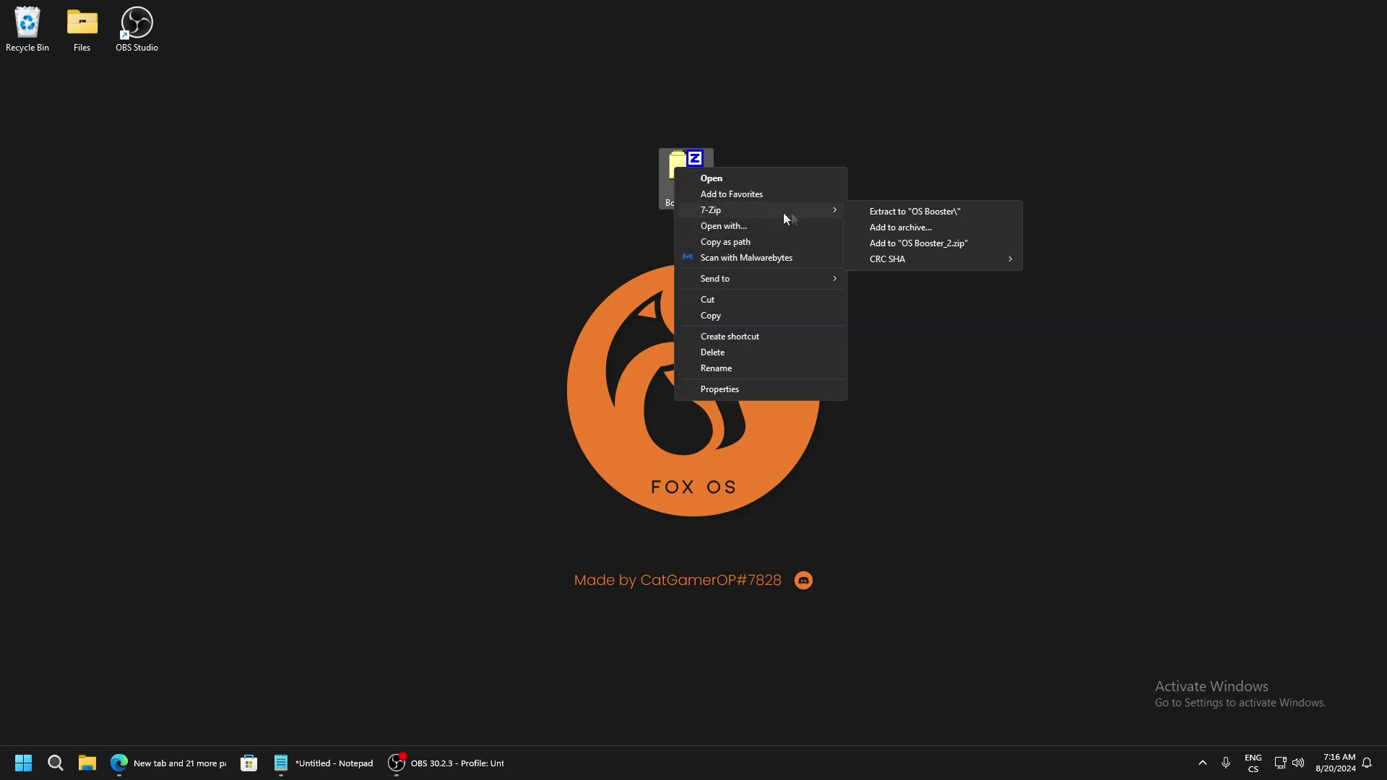
left_click(903, 211)
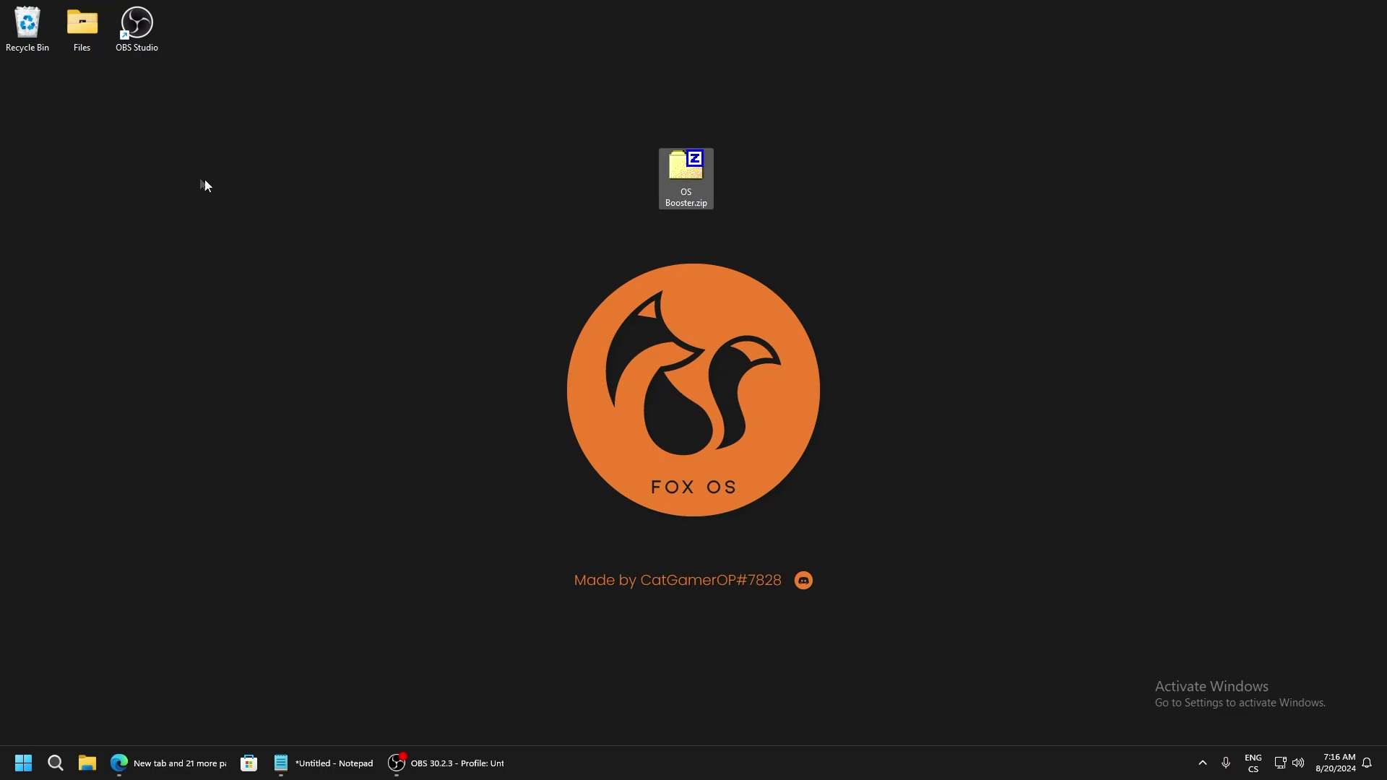
key("Delete")
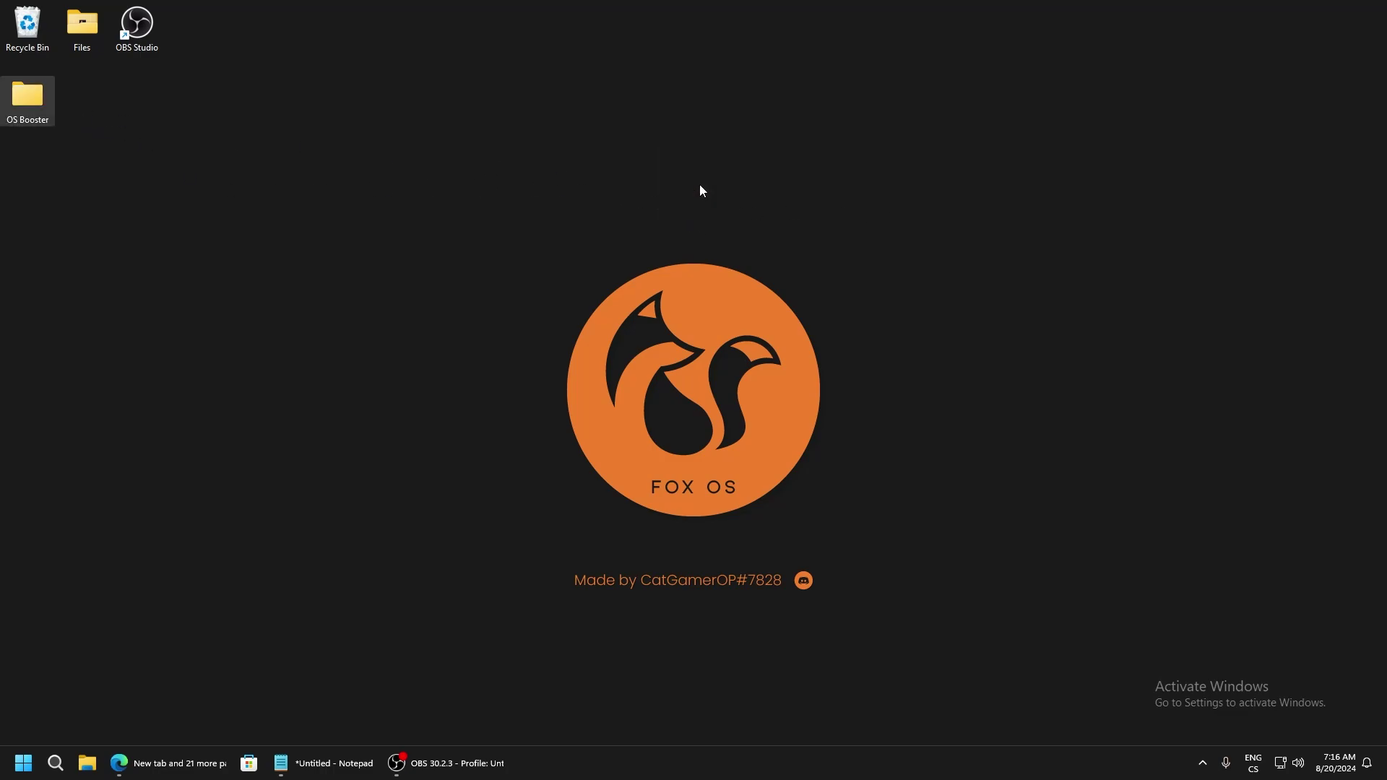
left_click_drag(28, 98, 662, 203)
Step: Run OS Booster.exe from OS Booster\Debug as administrator and centre its window
double_click(687, 227)
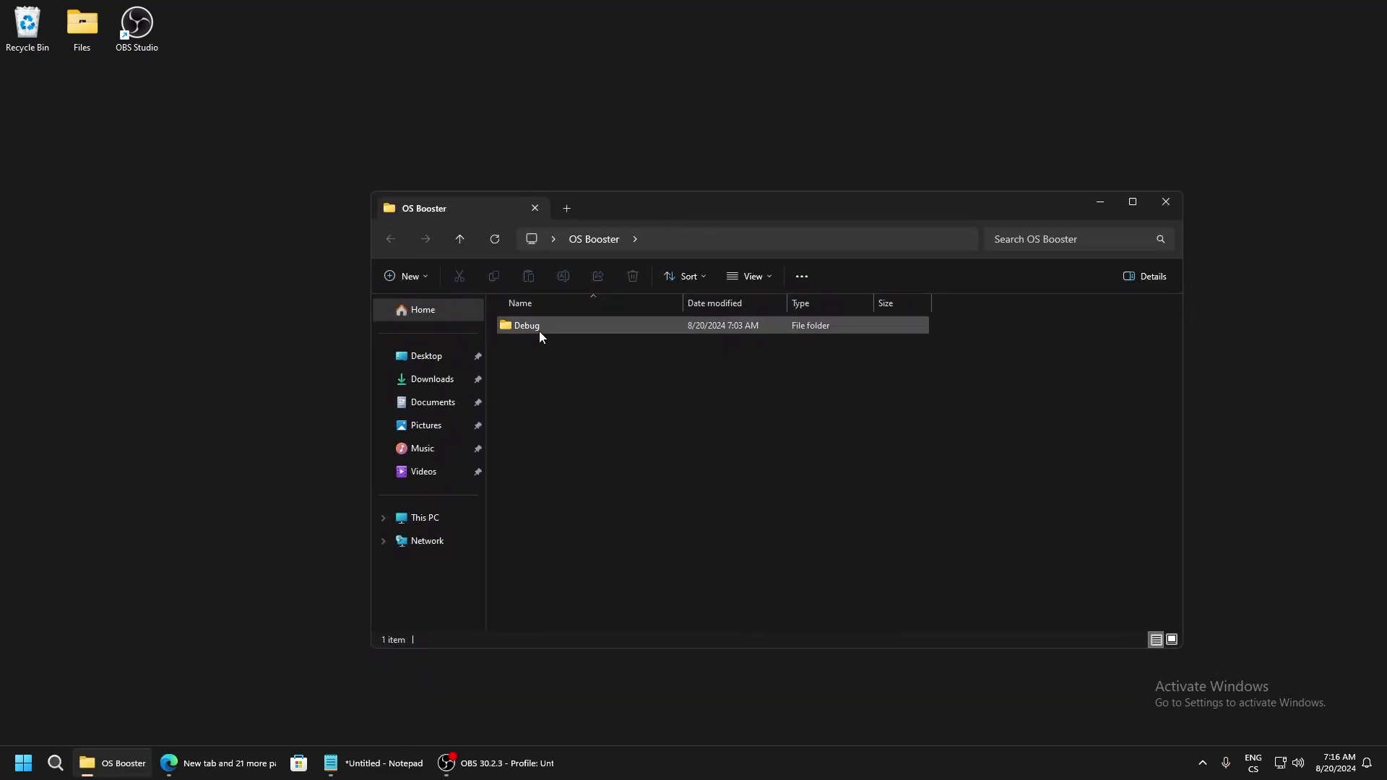
double_click(535, 328)
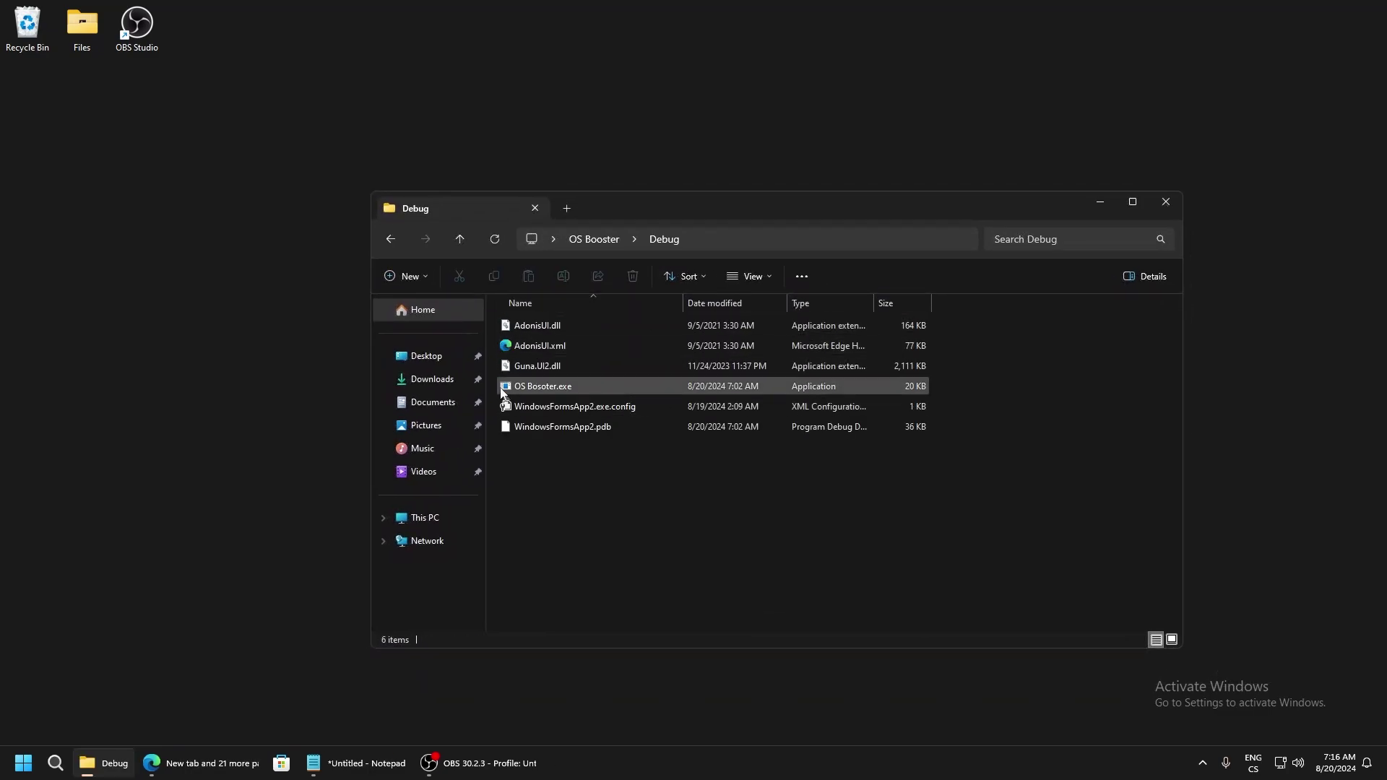
left_click(554, 388)
right_click(553, 387)
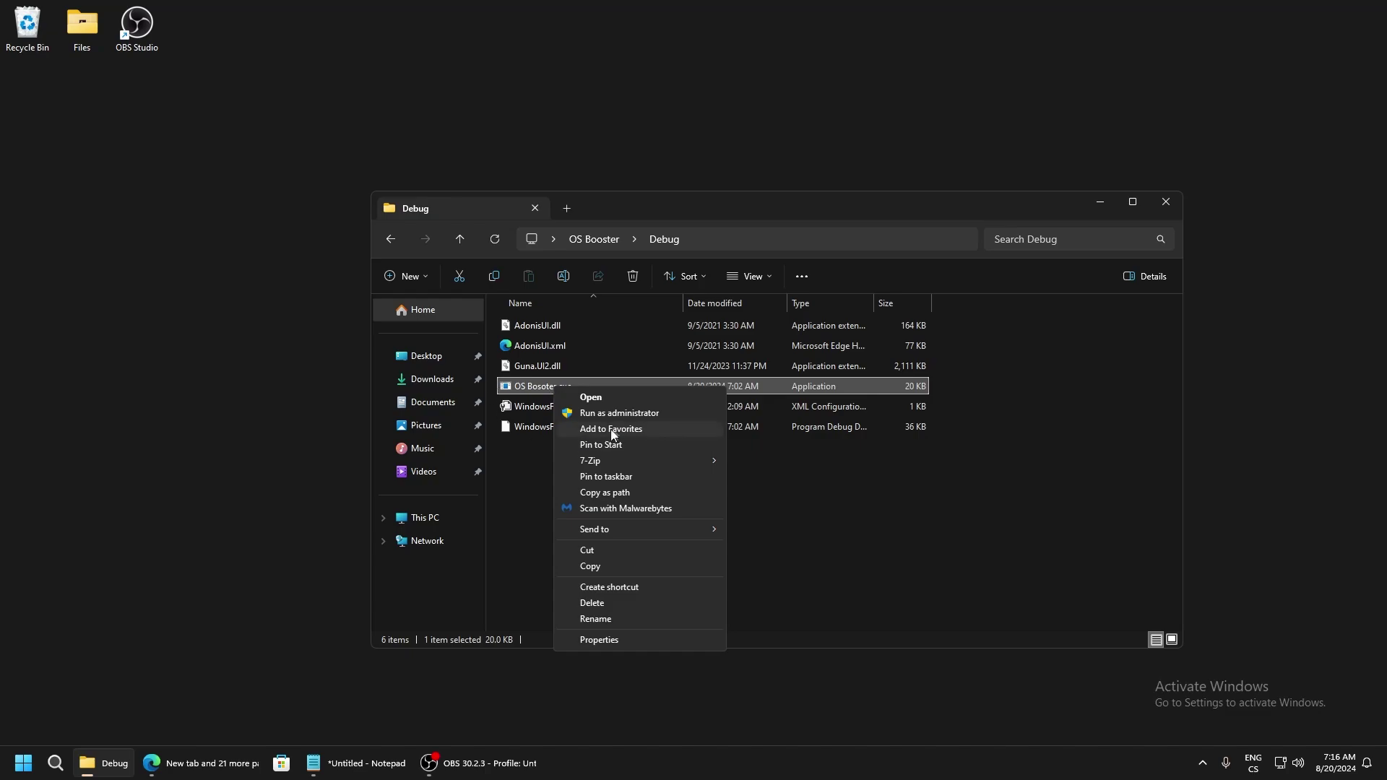
left_click(620, 415)
left_click_drag(265, 322, 711, 537)
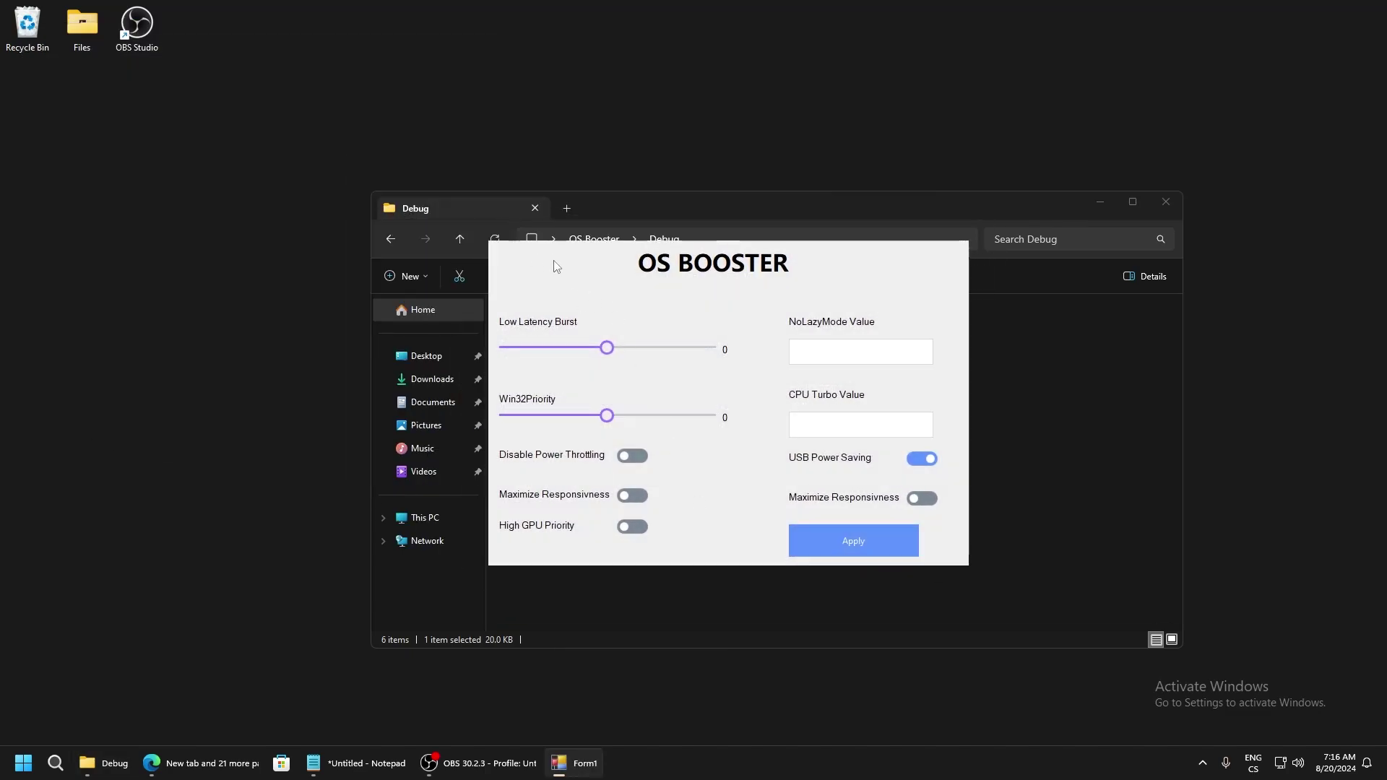
Step: Push the Low Latency Burst slider to Unlimited and set Win32Priority to 40
left_click_drag(553, 260, 556, 251)
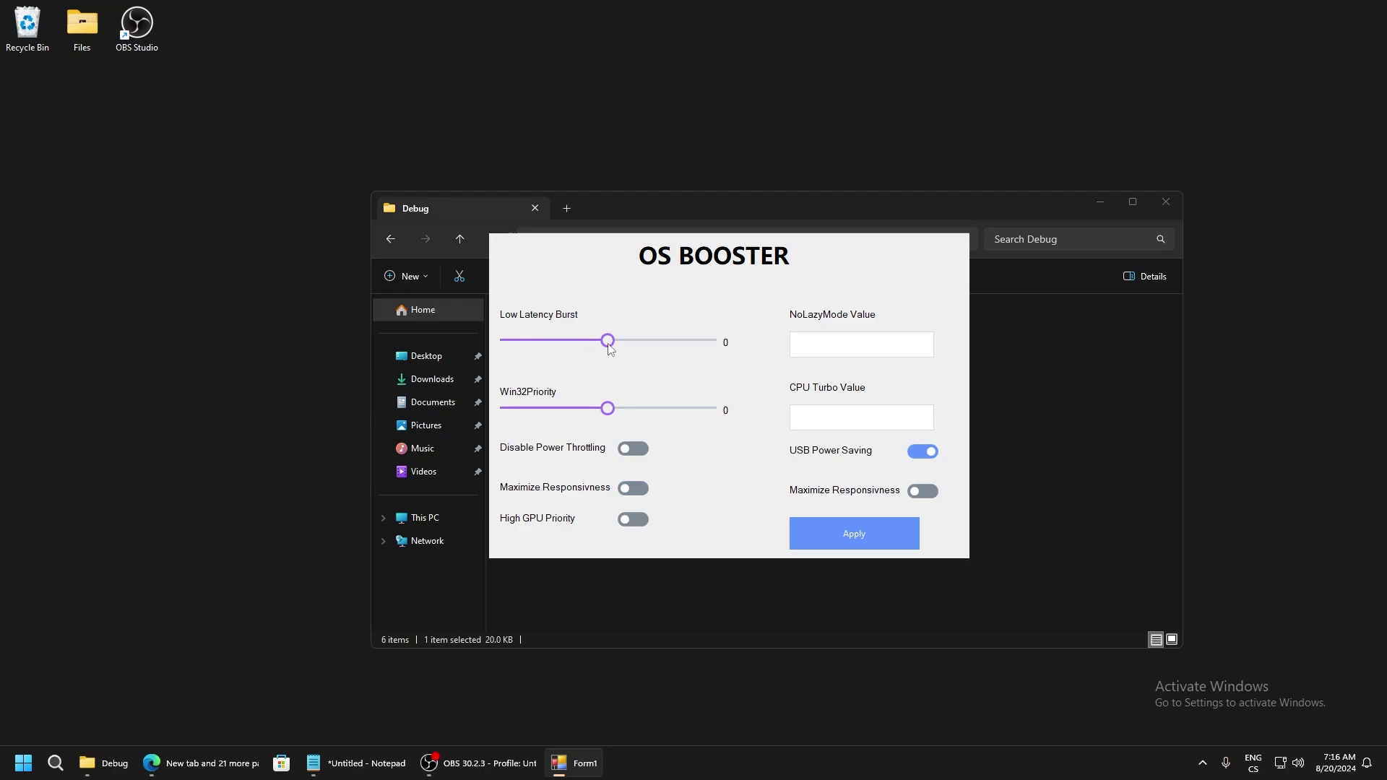
left_click_drag(608, 343, 750, 357)
left_click_drag(613, 410, 587, 410)
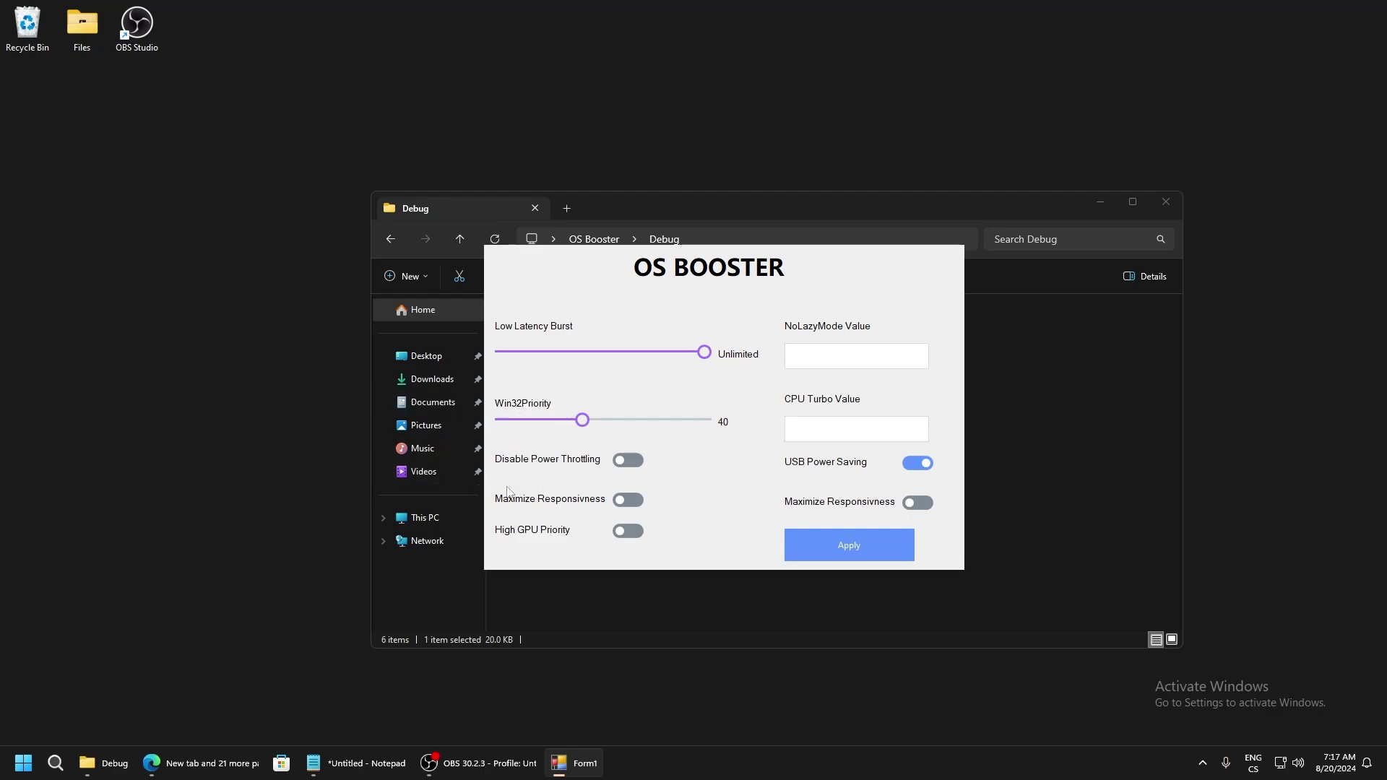
Step: Switch on the Disable Power Throttling, first Maximize Responsivness and High GPU Priority toggles
left_click(625, 461)
left_click(627, 500)
left_click(627, 532)
left_click_drag(706, 540, 720, 558)
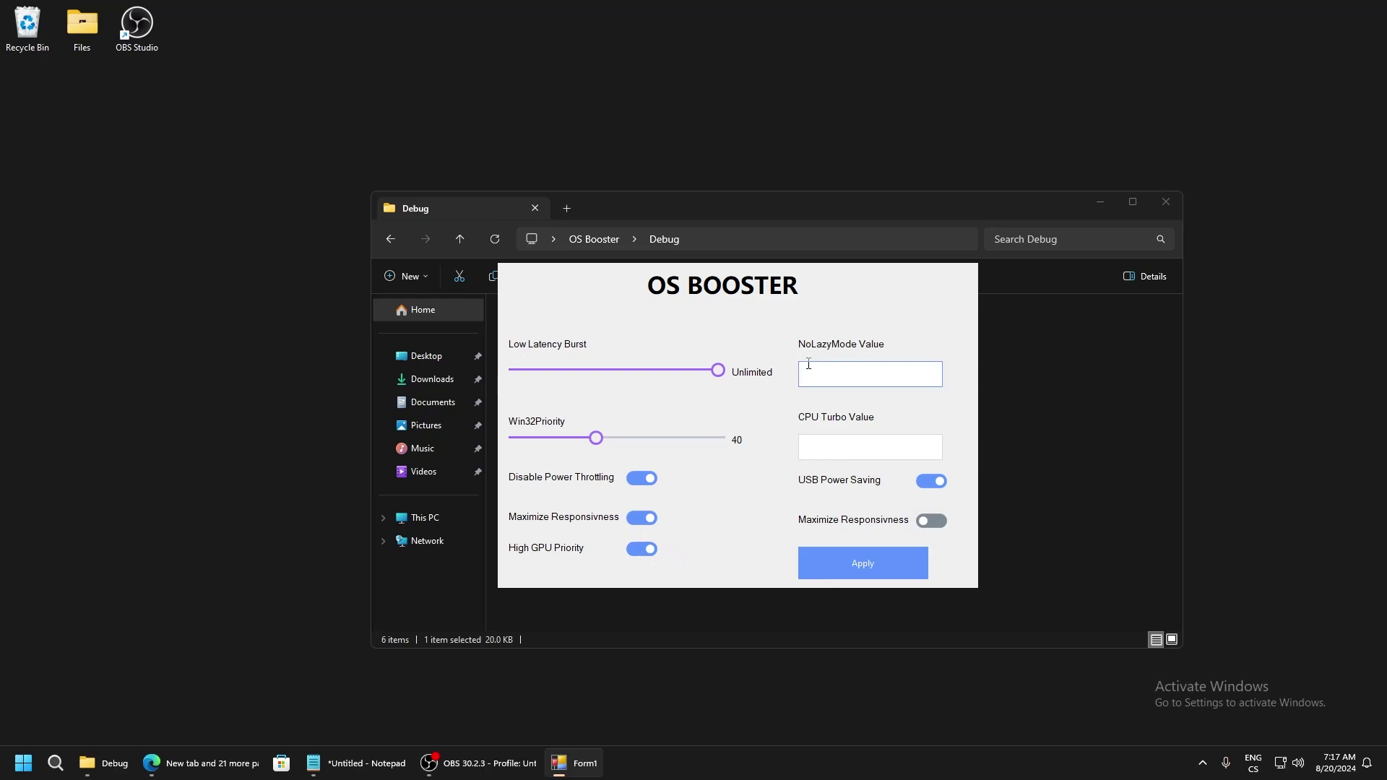
Step: Enter 1 as the NoLazyMode Value
type("1")
double_click(809, 376)
type("0")
left_click_drag(820, 373, 801, 377)
mouse_move(812, 305)
left_mouse_down()
mouse_move(832, 315)
mouse_move(818, 325)
left_mouse_up()
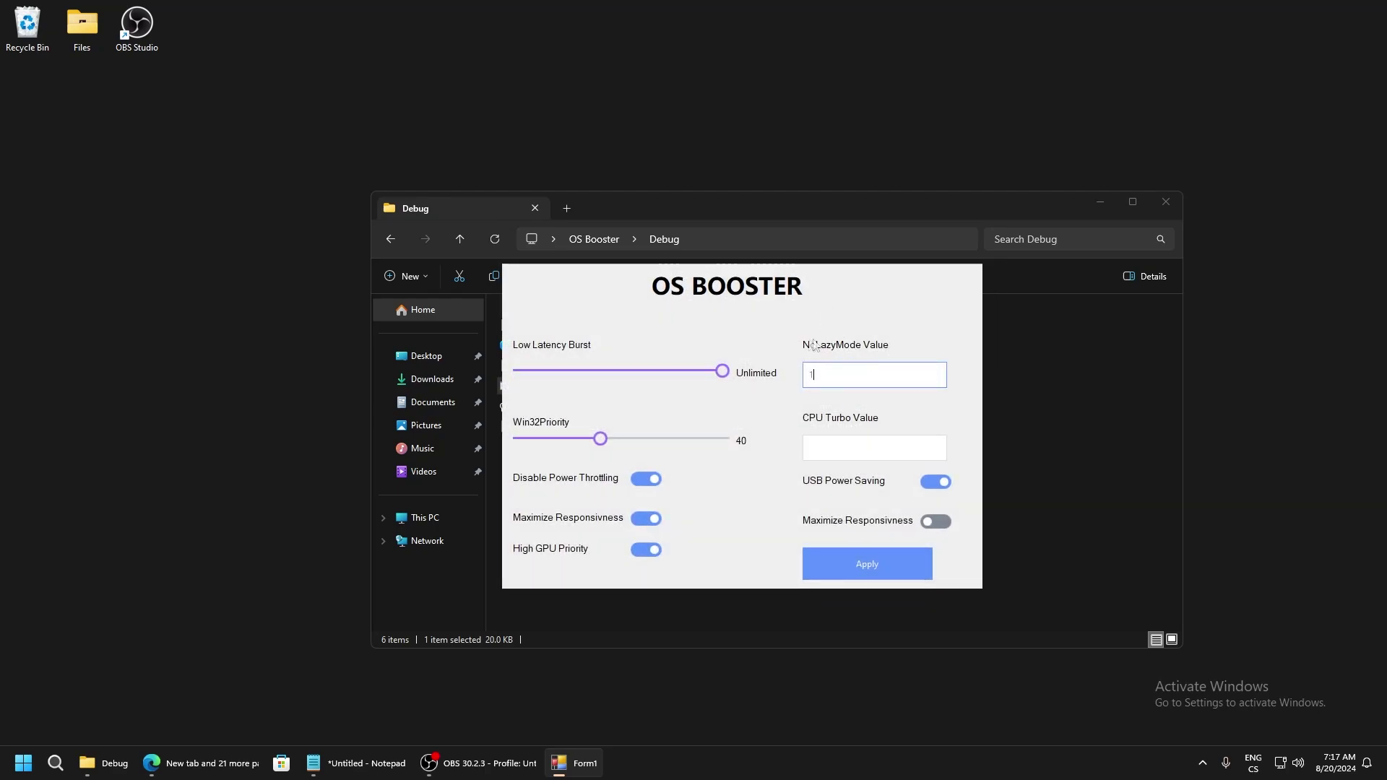
Step: Enter 100 as the CPU Turbo Value
key("Tab")
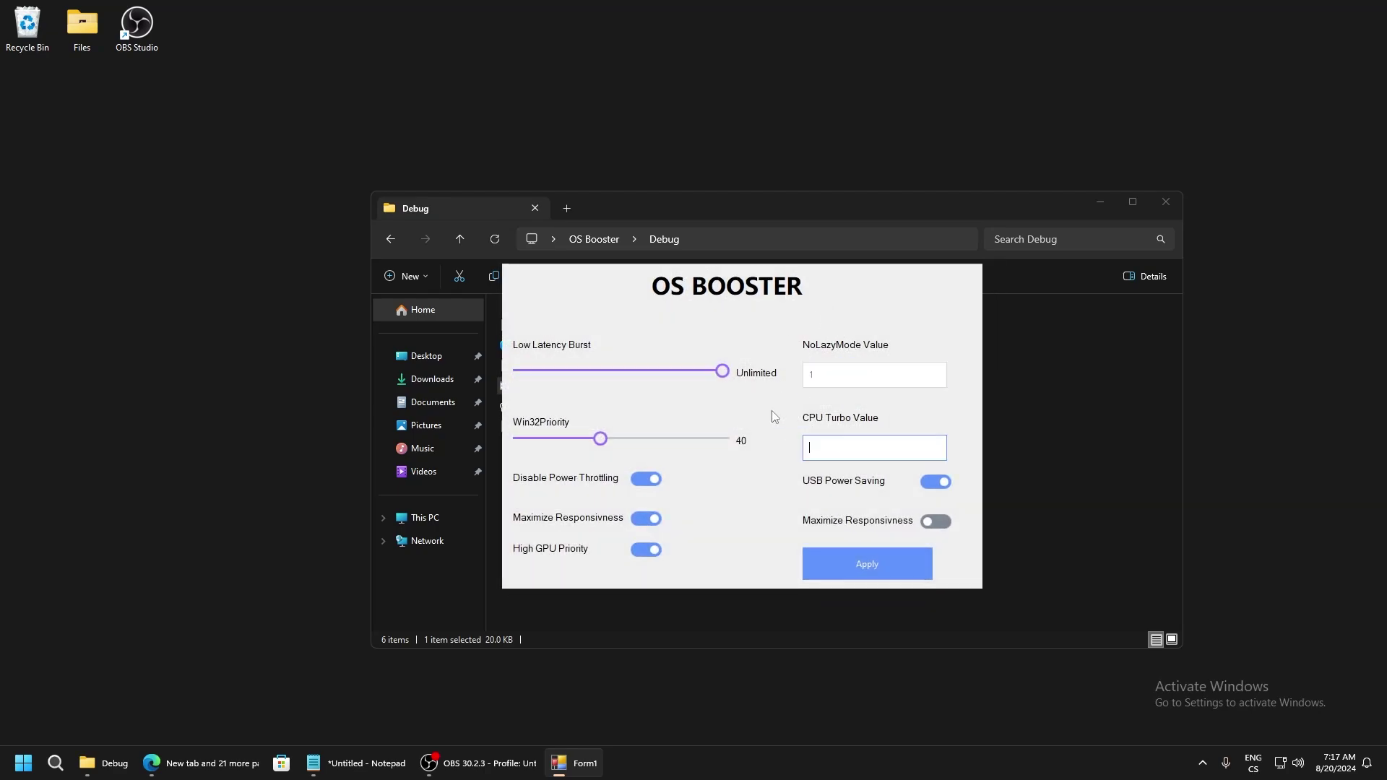
type("100")
left_click(856, 452)
double_click(825, 448)
type("64")
double_click(838, 452)
Step: Turn USB Power Saving off and the second Maximize Responsivness option on
left_click(938, 482)
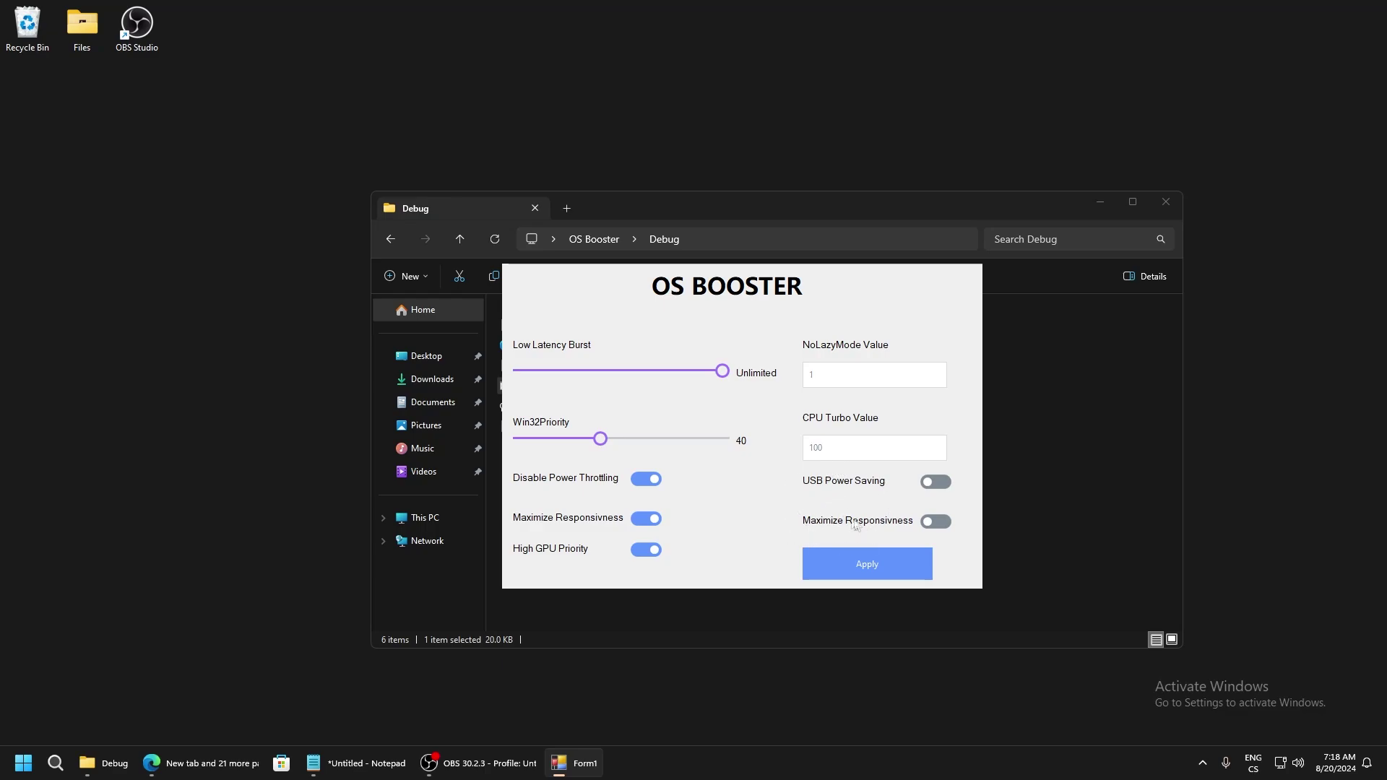
left_click(929, 524)
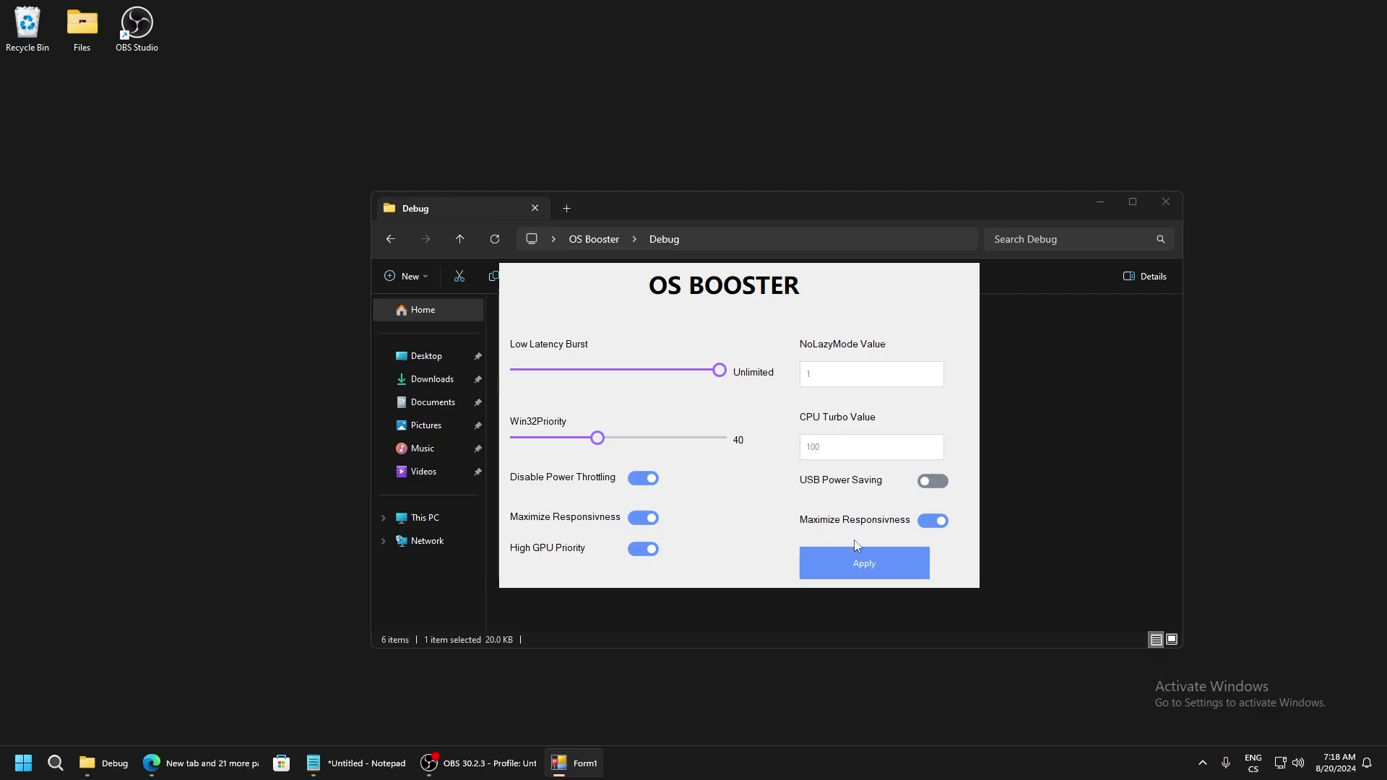
Step: Apply the OS Booster tweaks and dismiss the resulting unhandled exception error with Continue
left_click(855, 562)
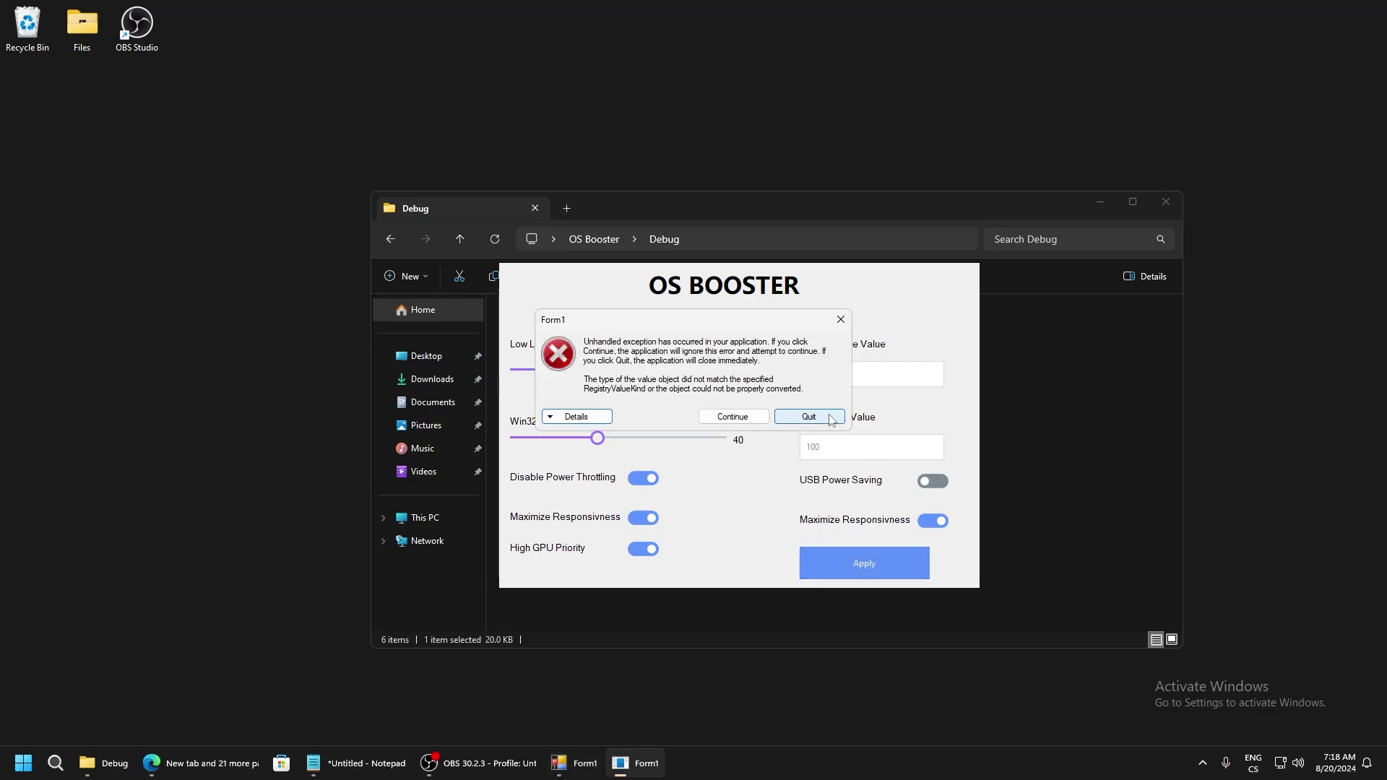
left_click(571, 417)
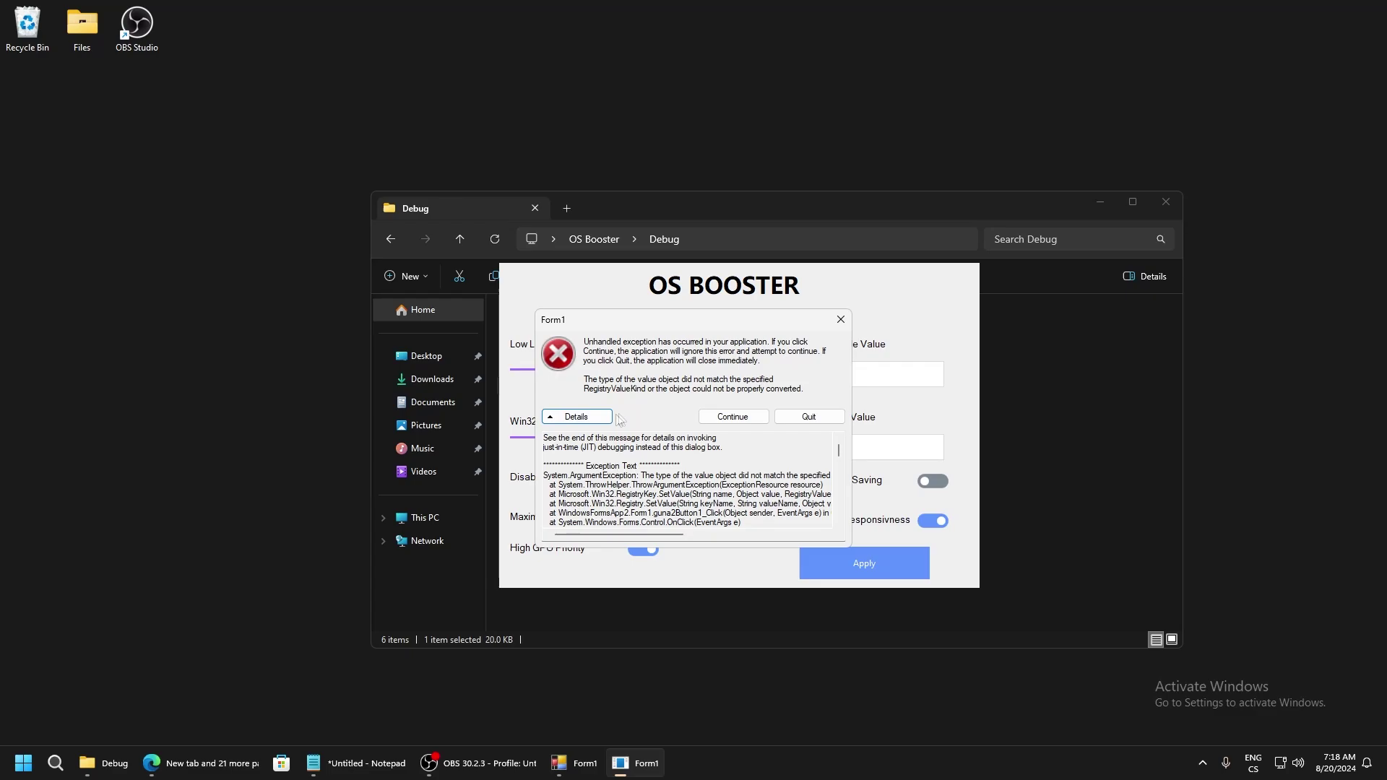
scroll(614, 480, "down", 10)
left_click(576, 417)
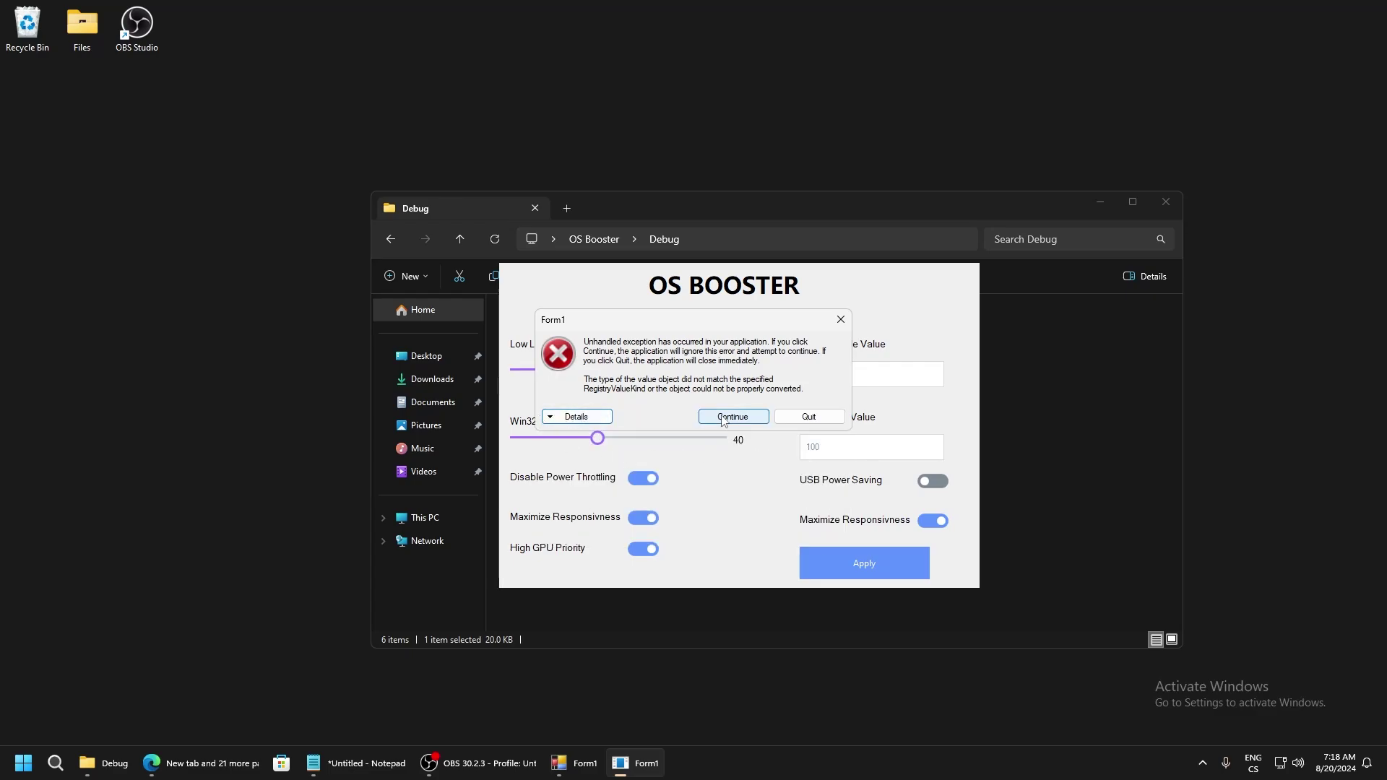
left_click(722, 417)
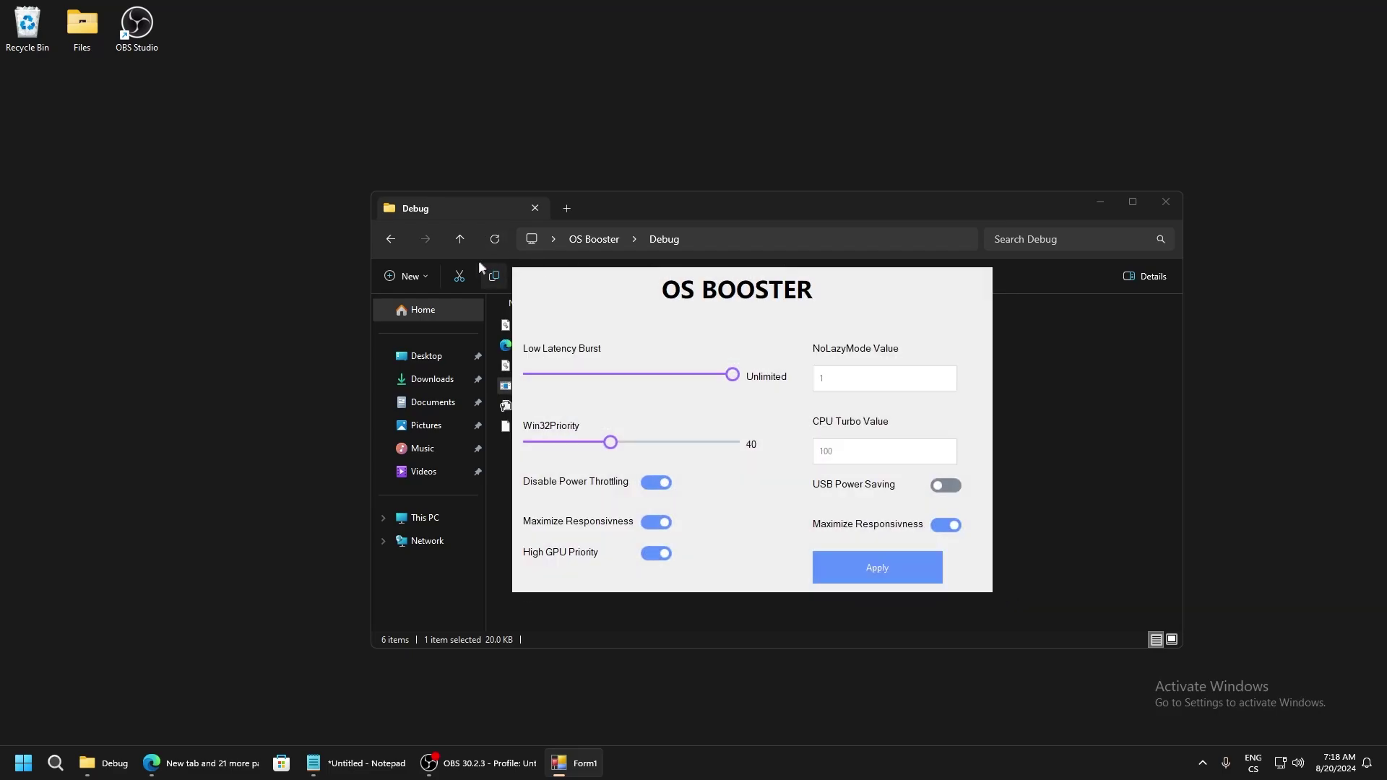
Step: Close OS Booster and the Debug folder, then open Display settings' Graphics page
right_click(574, 763)
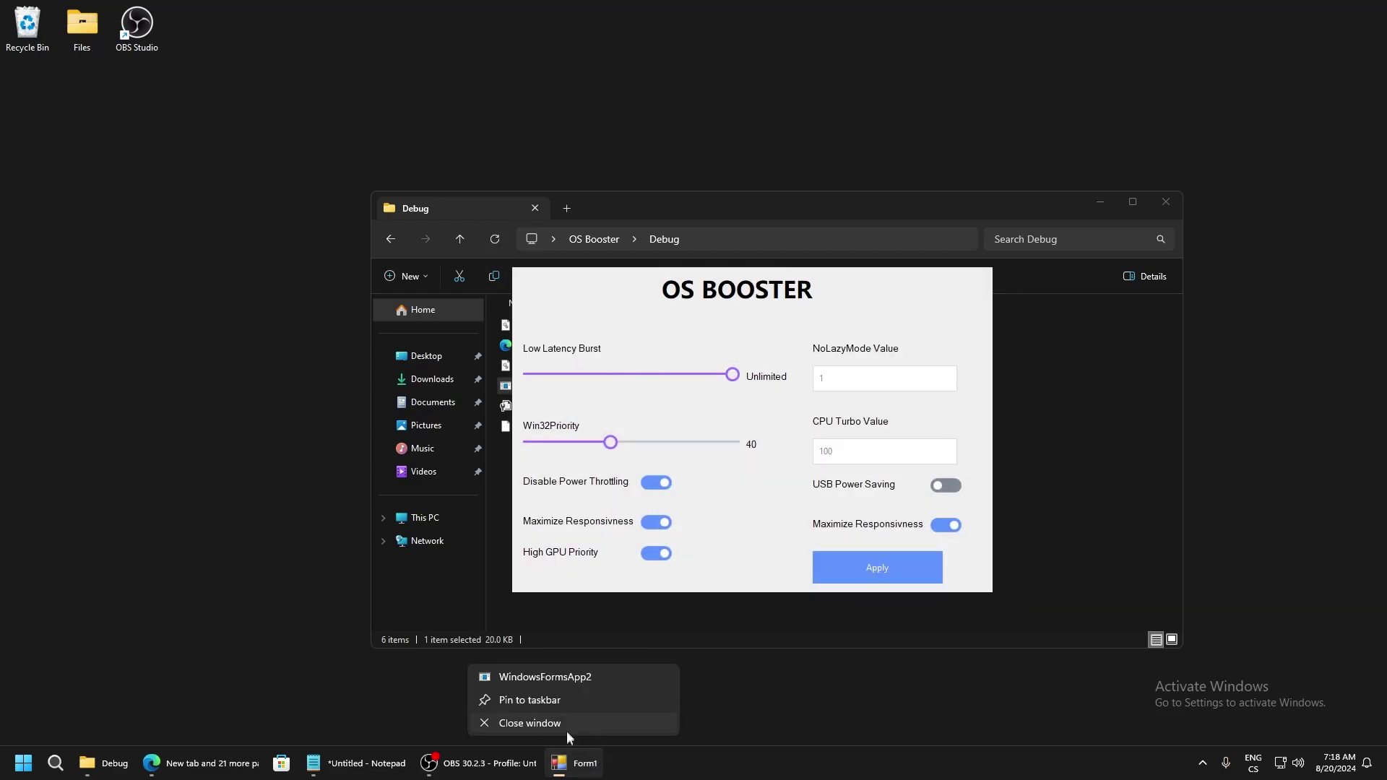
left_click(556, 720)
left_click(1179, 205)
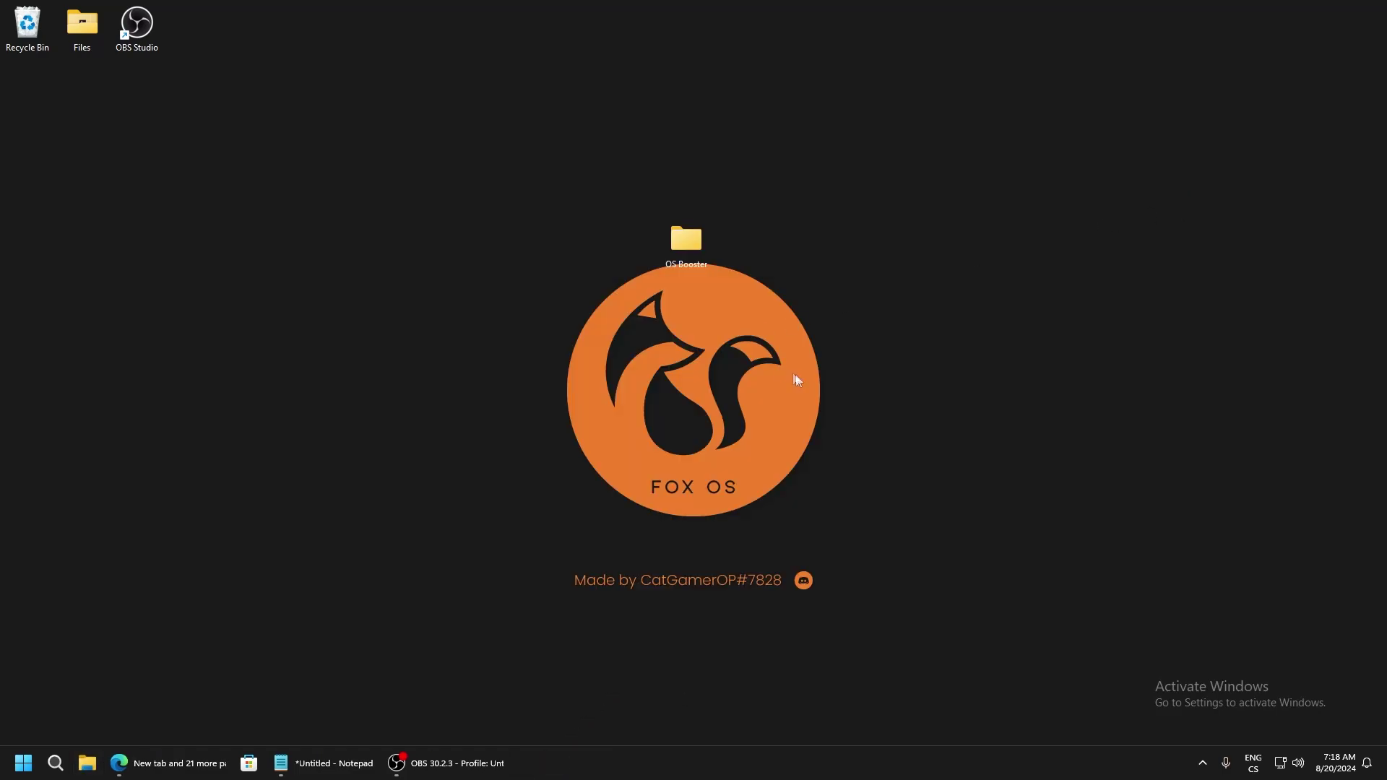
right_click(849, 356)
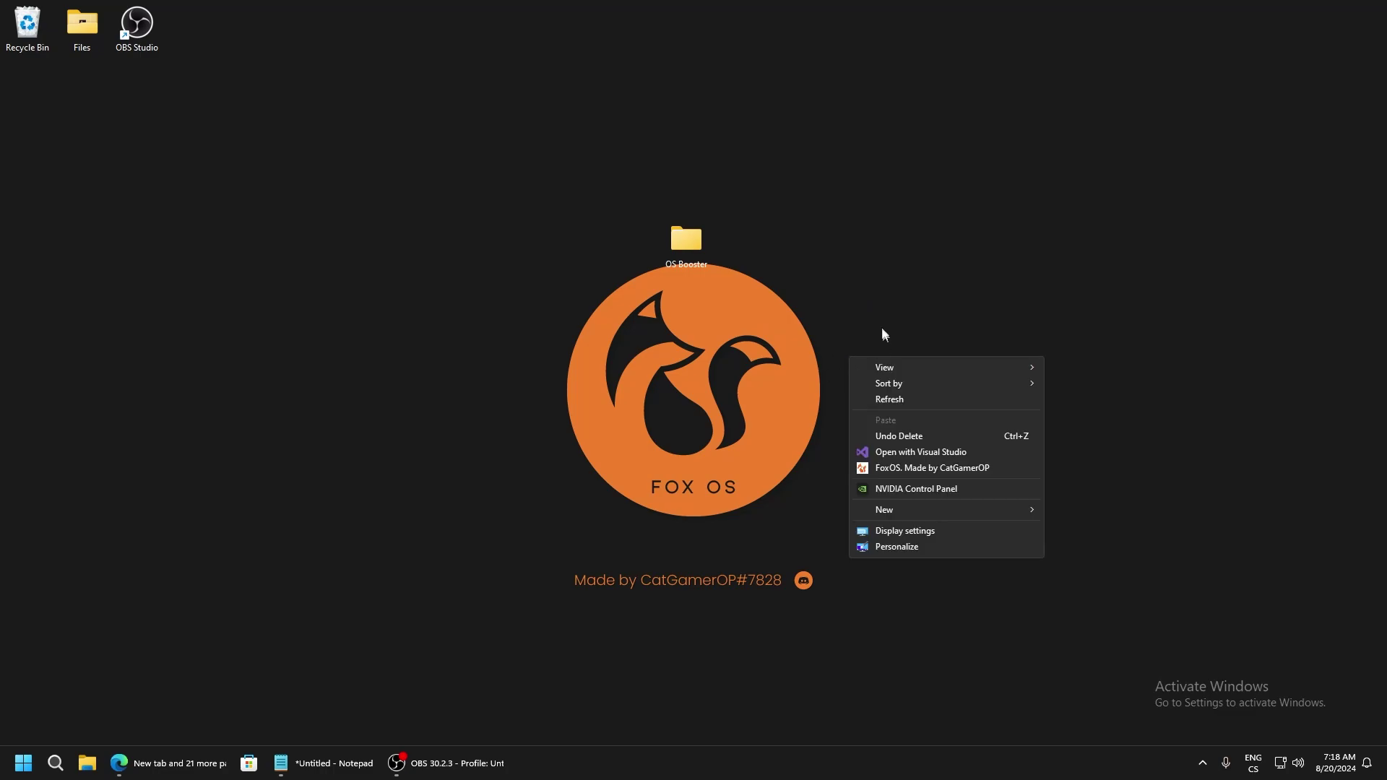
left_click(903, 530)
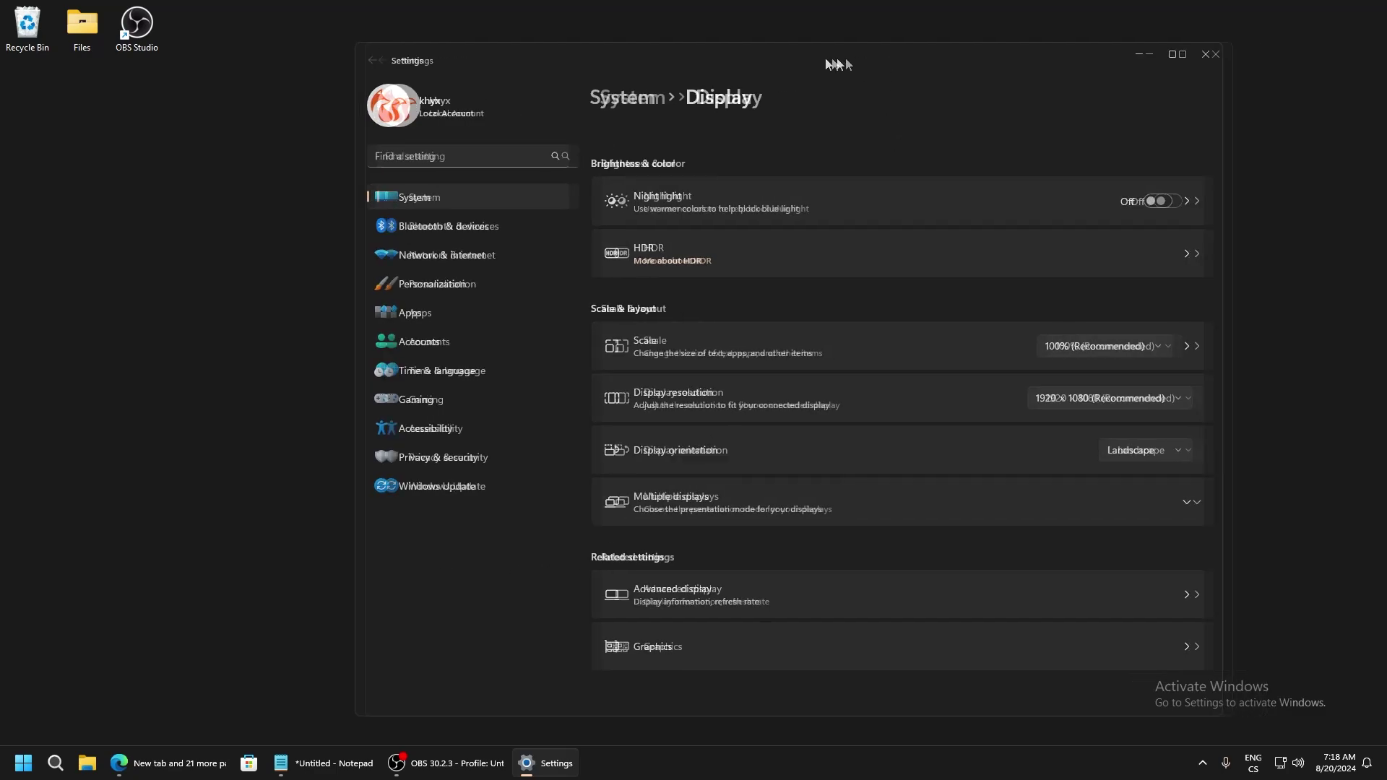
left_click(517, 639)
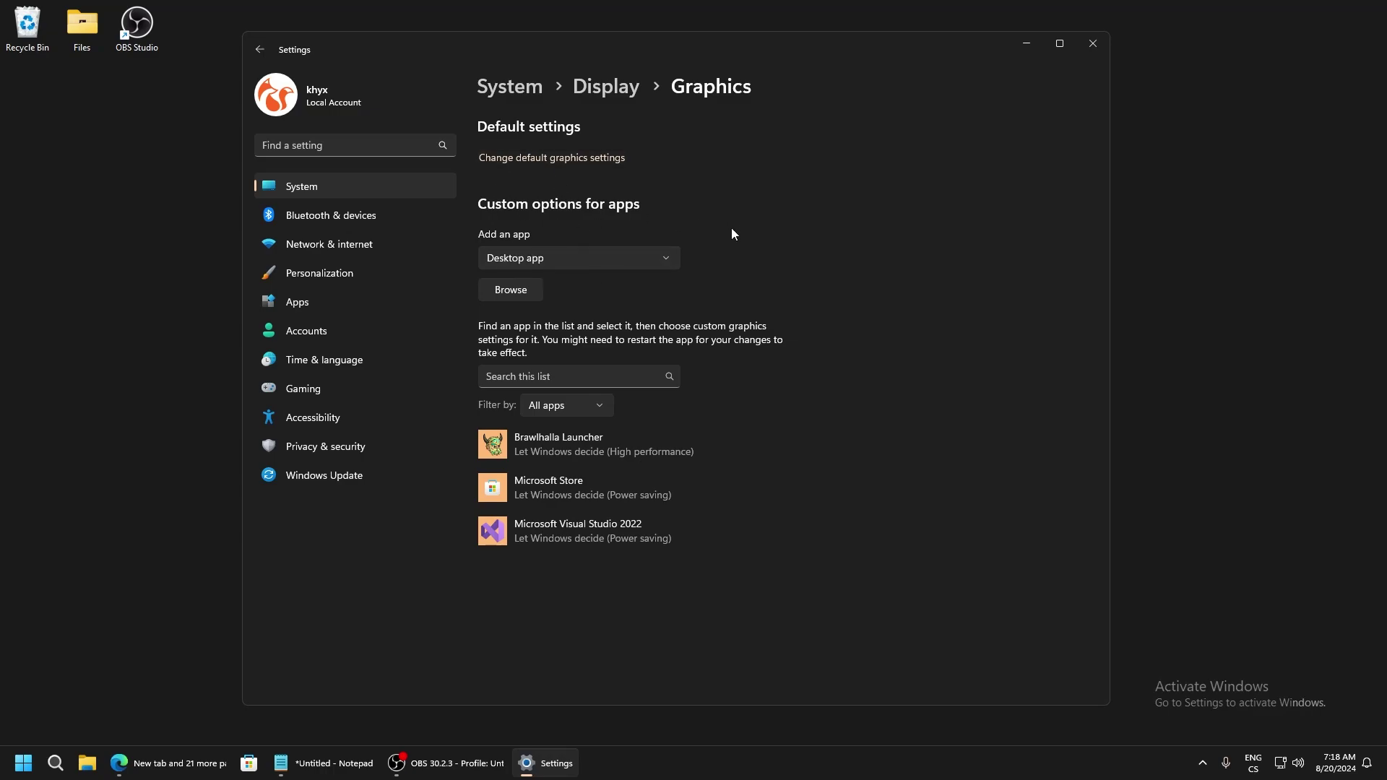
Step: Set the Brawlhalla Launcher graphics preference to High performance and save it
left_click(499, 291)
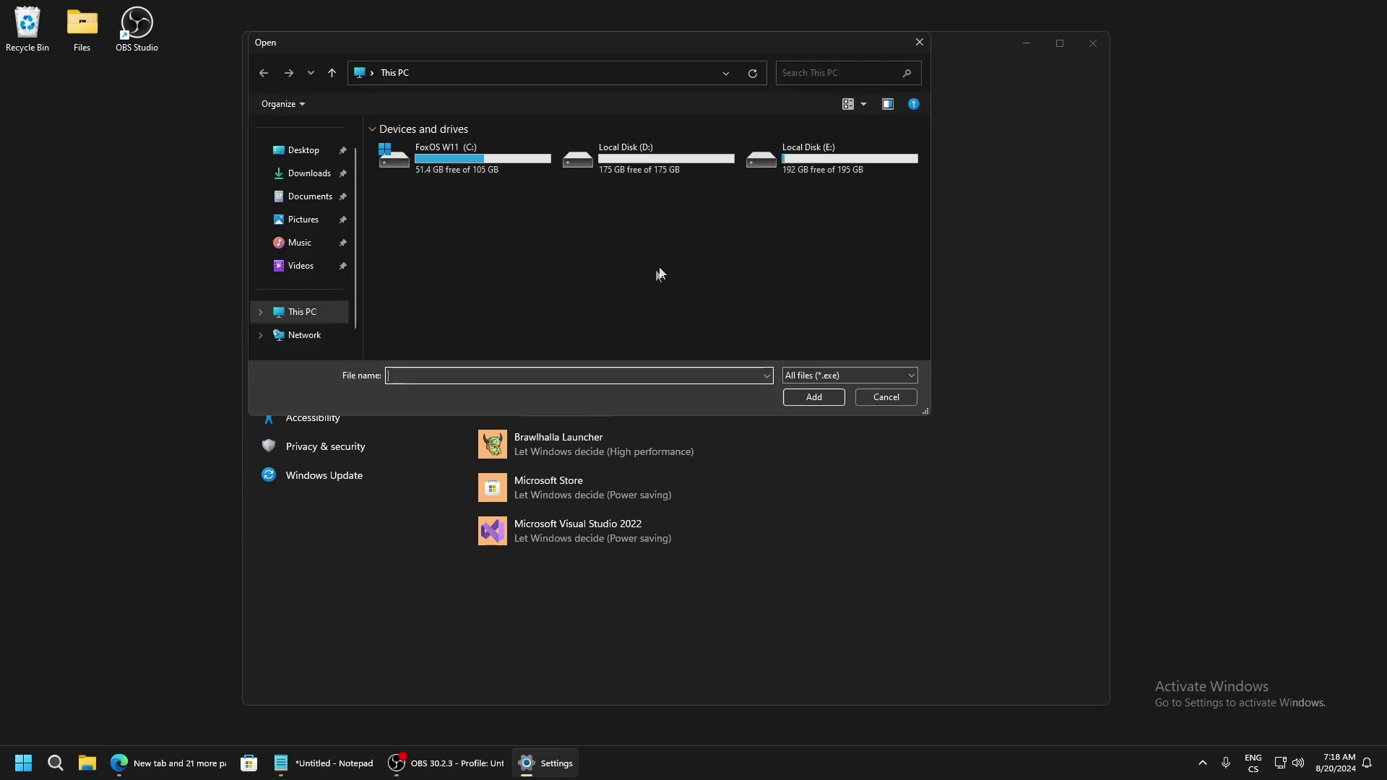
left_click(920, 43)
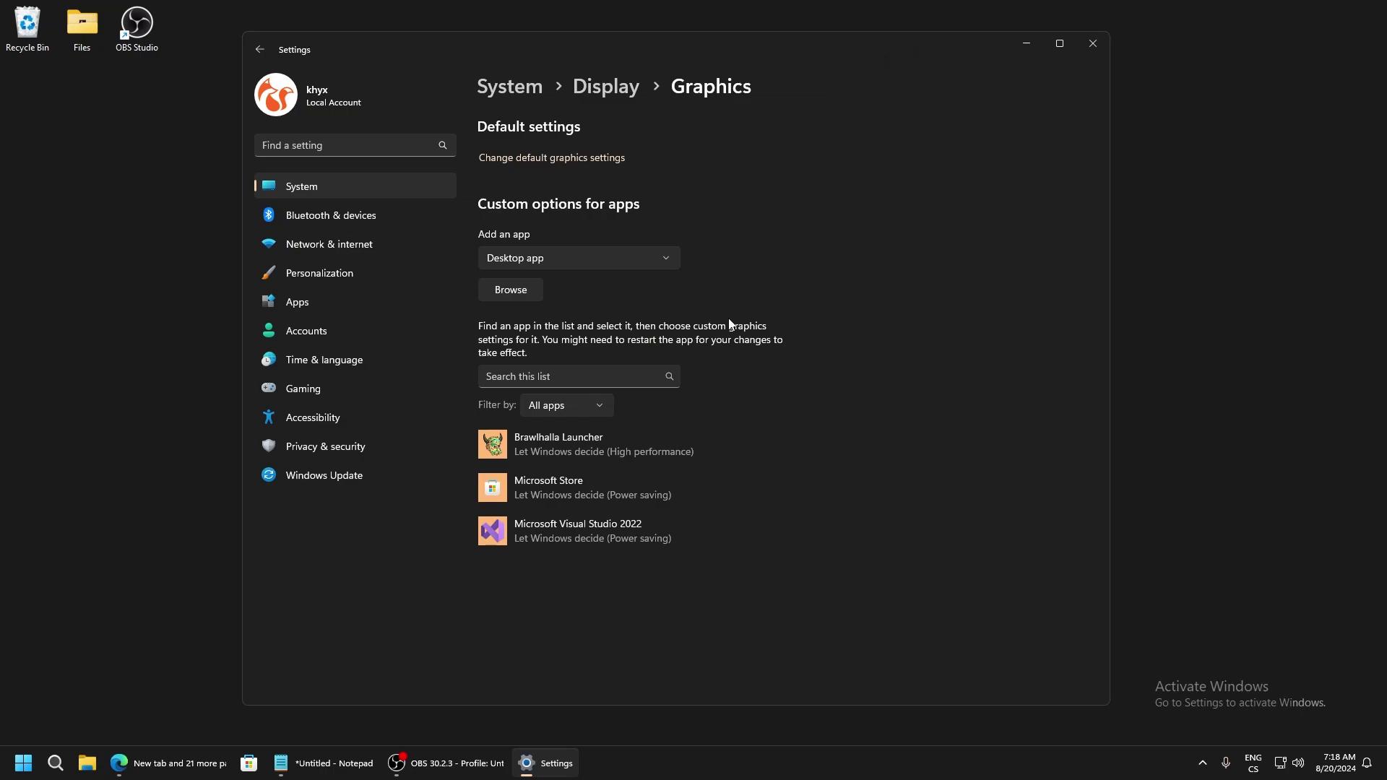
left_click(557, 442)
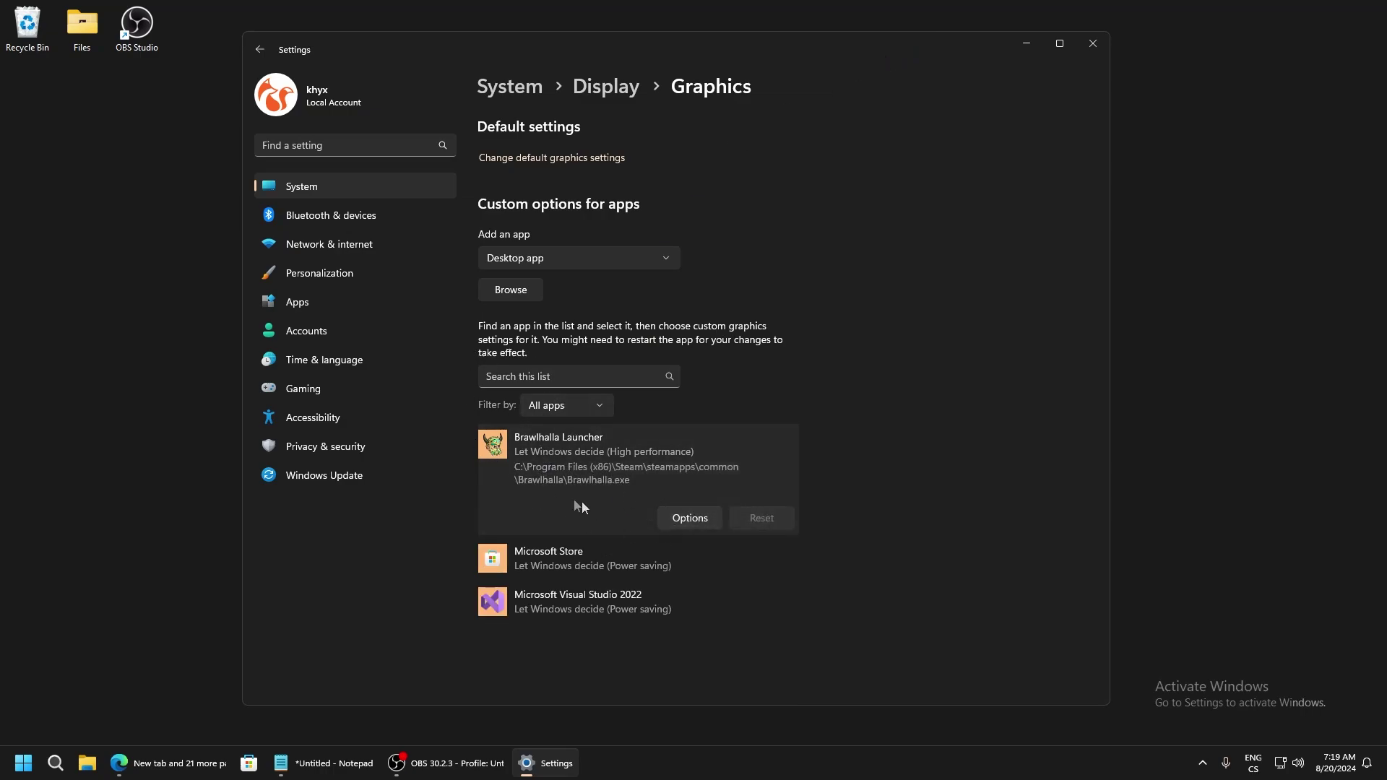
left_click(674, 519)
left_click(555, 367)
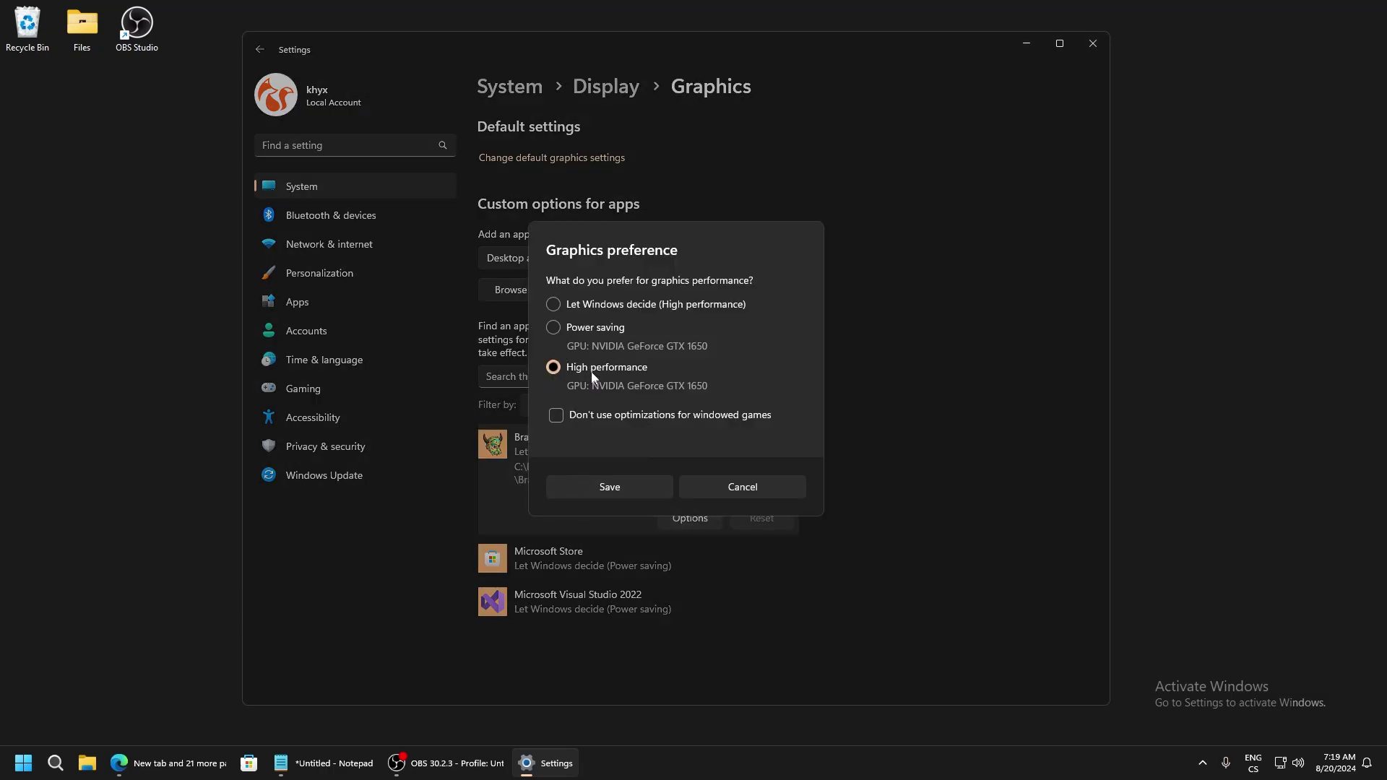
left_click(627, 497)
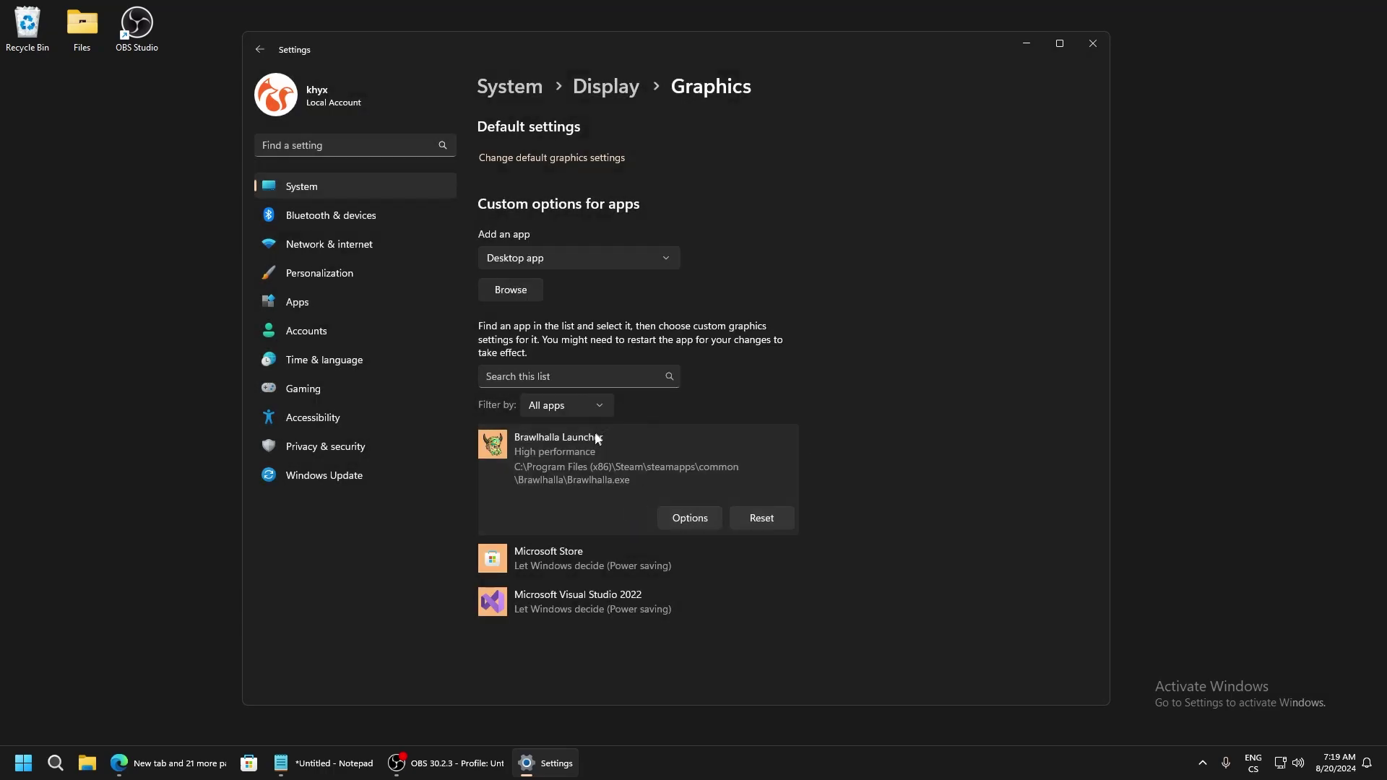
left_click(679, 514)
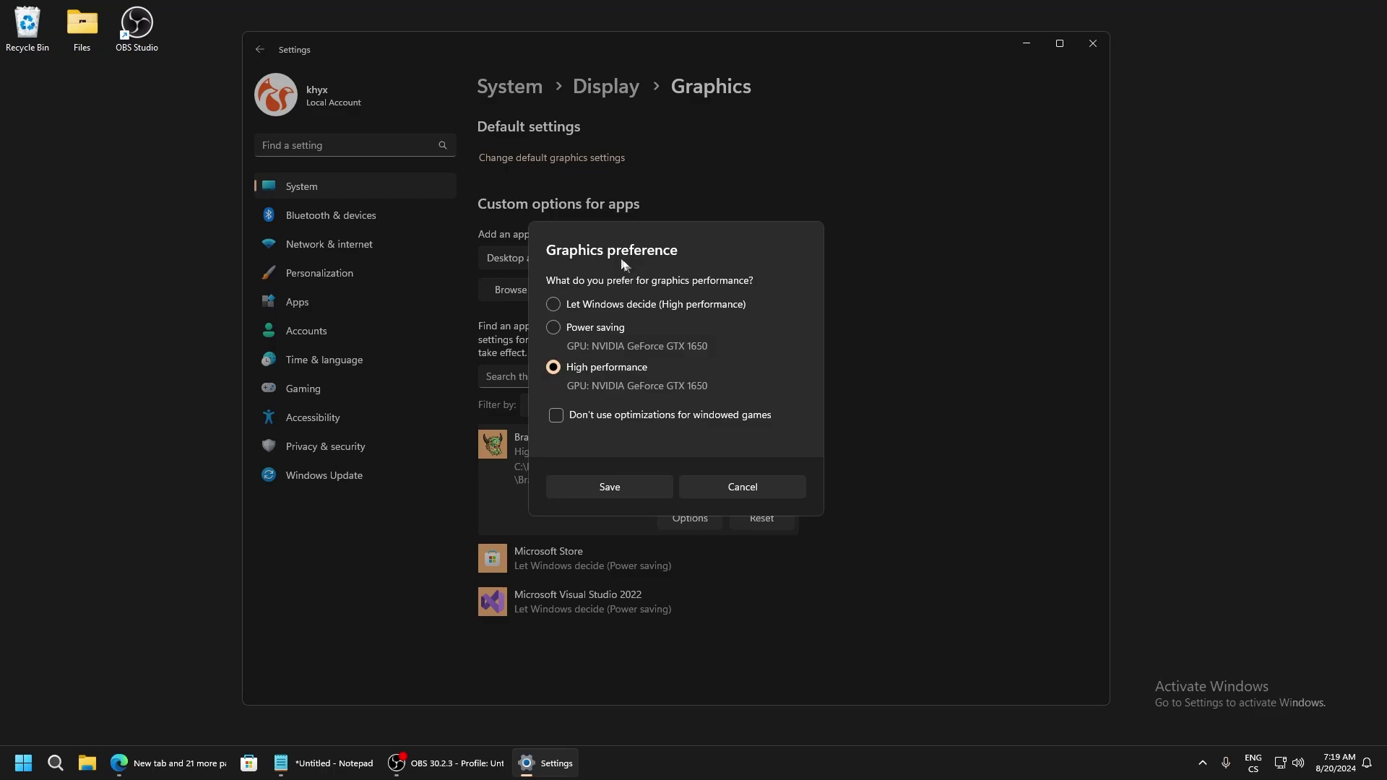
left_click(614, 486)
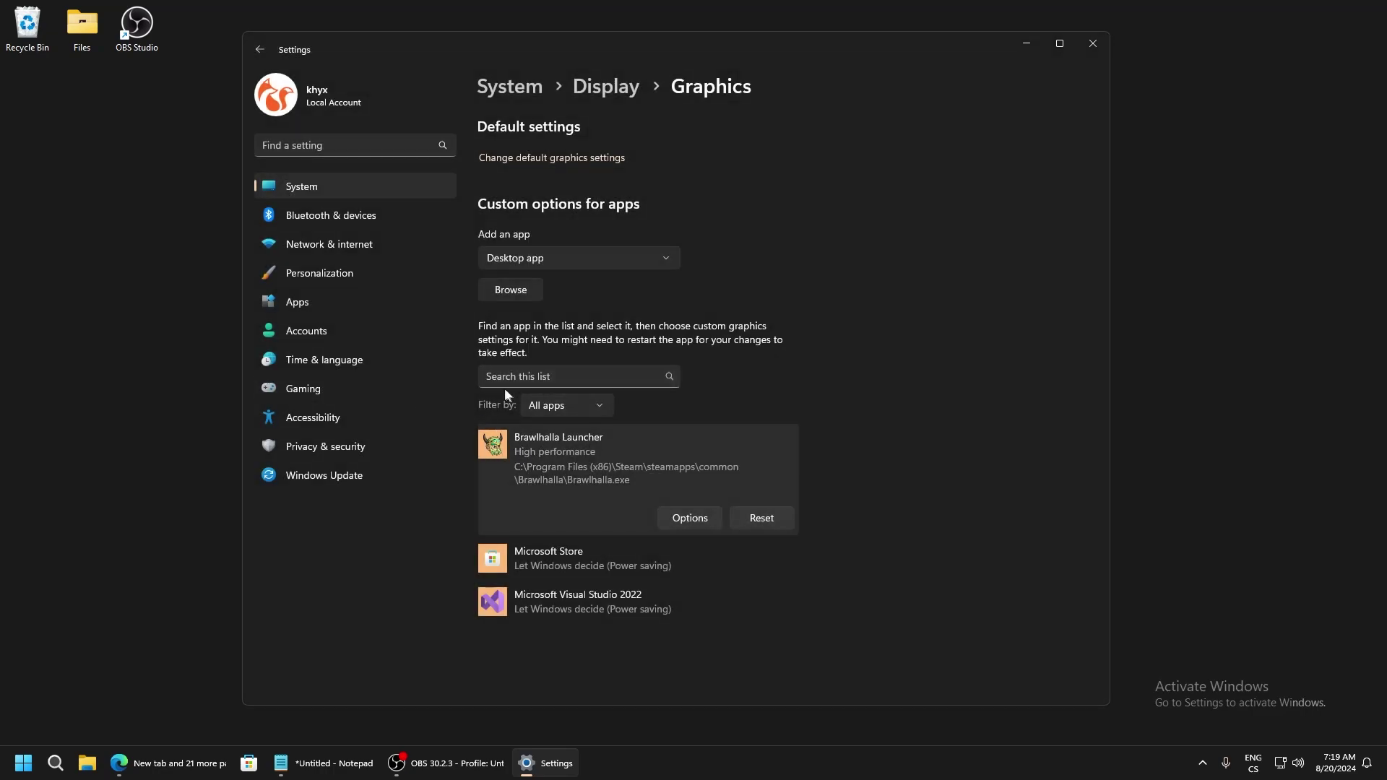
left_click(311, 389)
Step: Confirm the Game Bar controller shortcut and Game Mode are both switched off
left_click(567, 153)
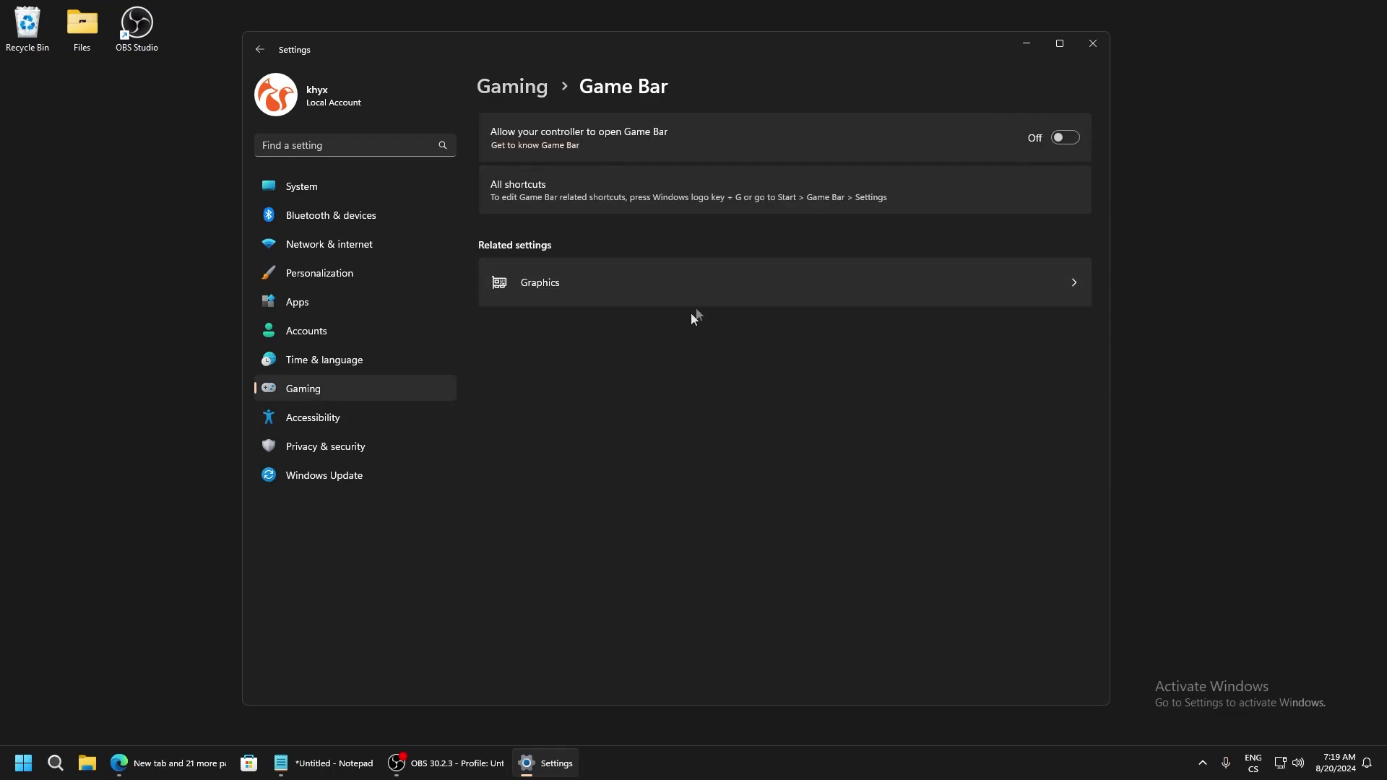
left_click(645, 295)
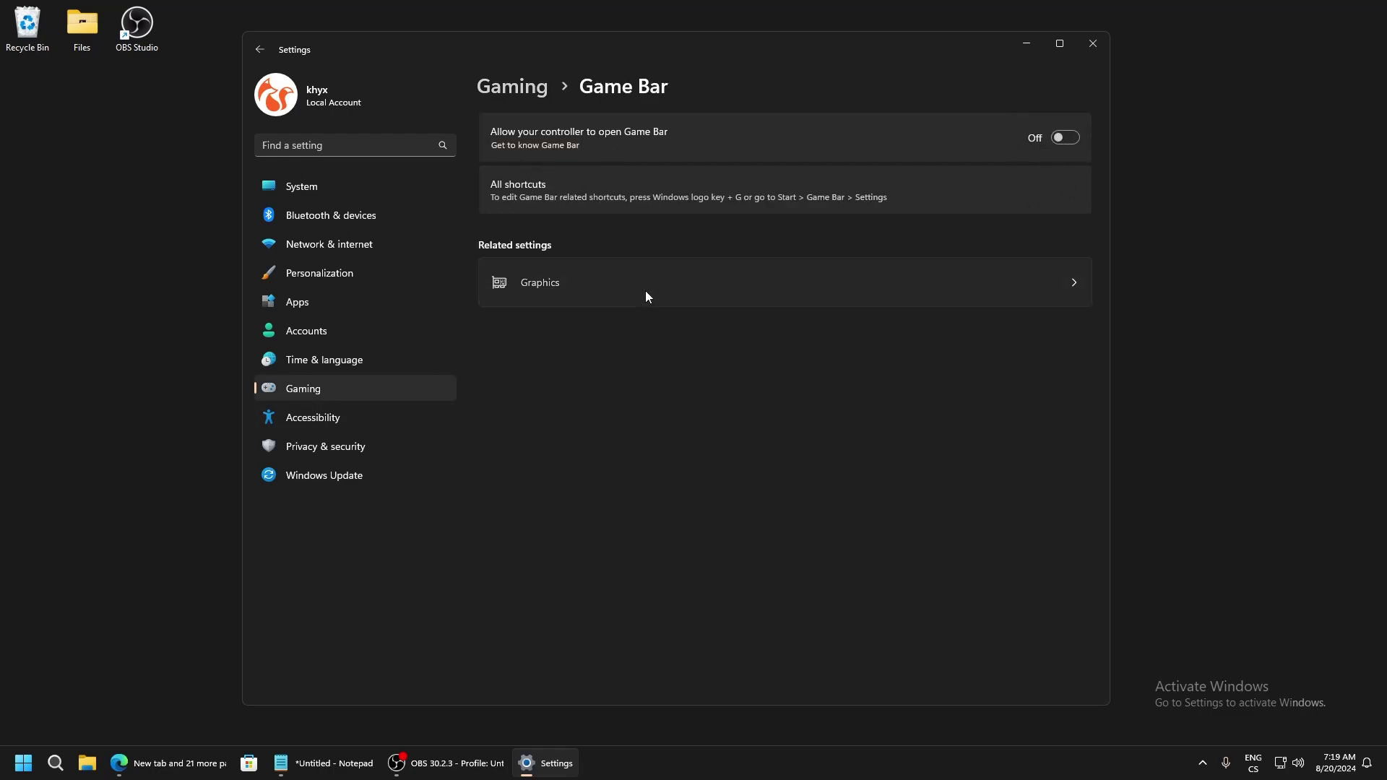
left_click(311, 388)
left_click(607, 251)
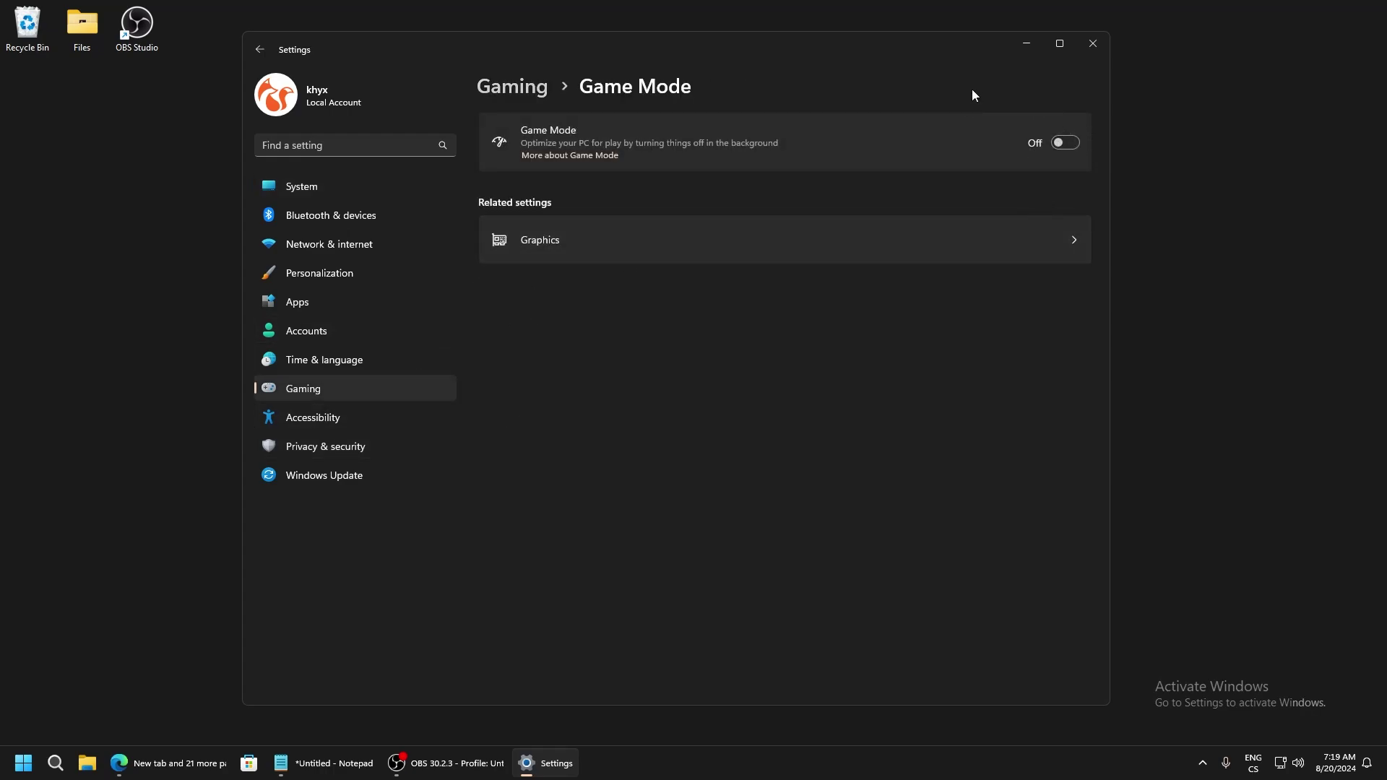
Step: Close Settings, launch NVIDIA Control Panel from the desktop menu and accept its licence
left_click(1093, 44)
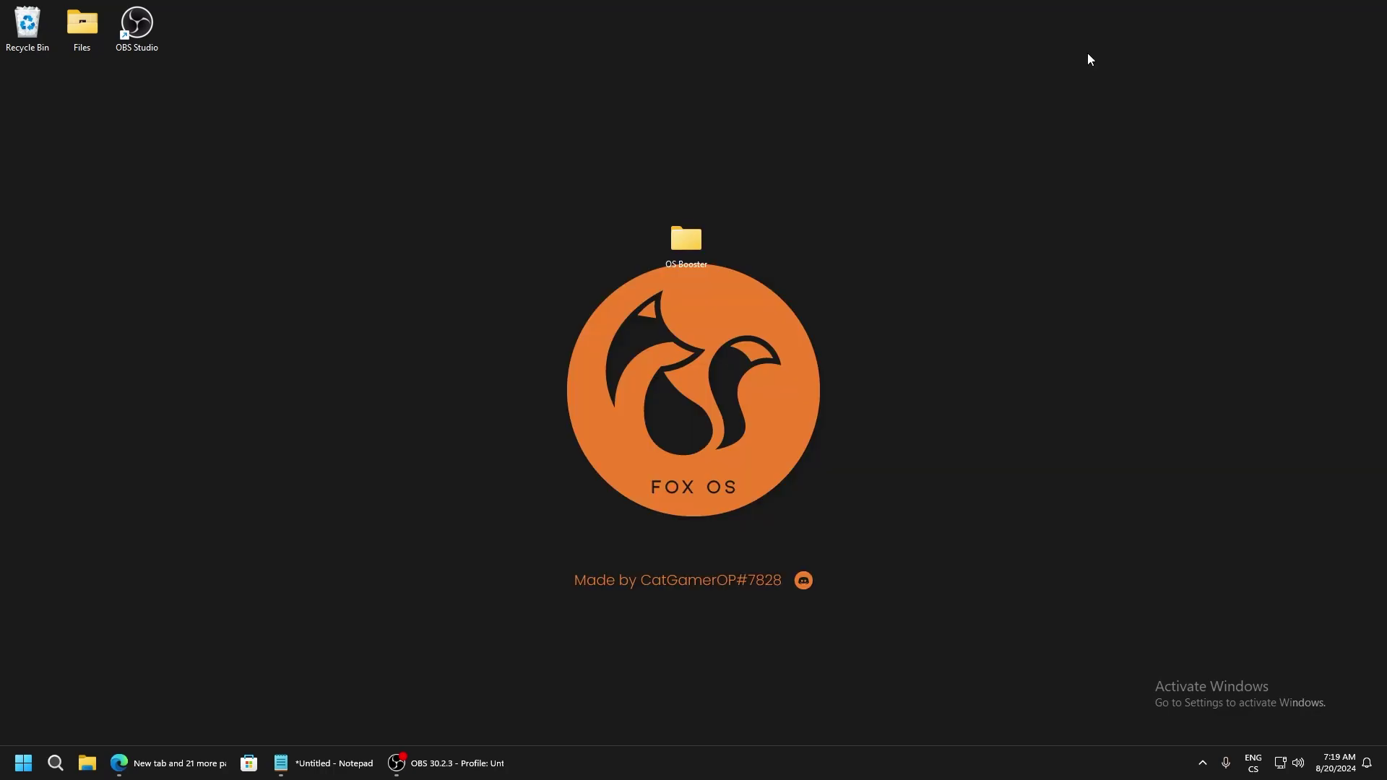
right_click(987, 242)
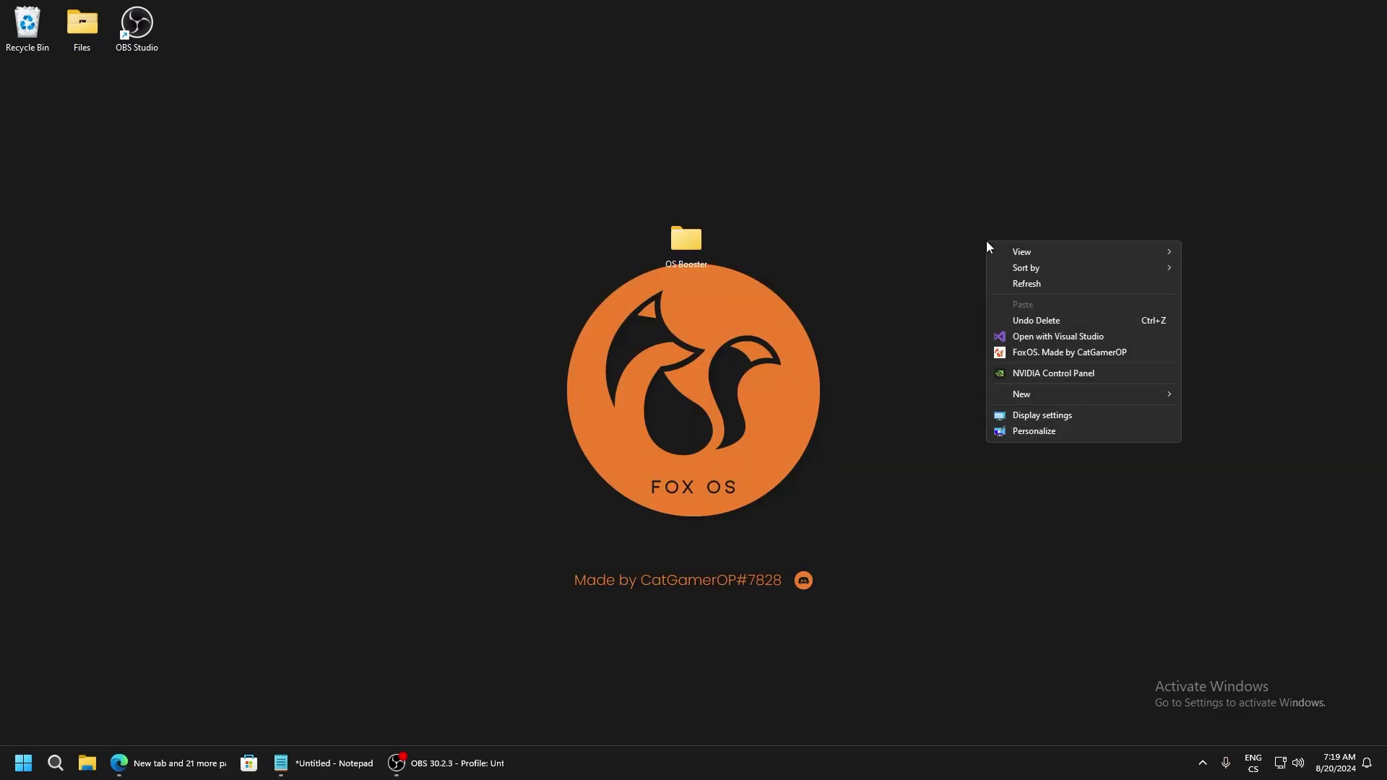
left_click(1050, 376)
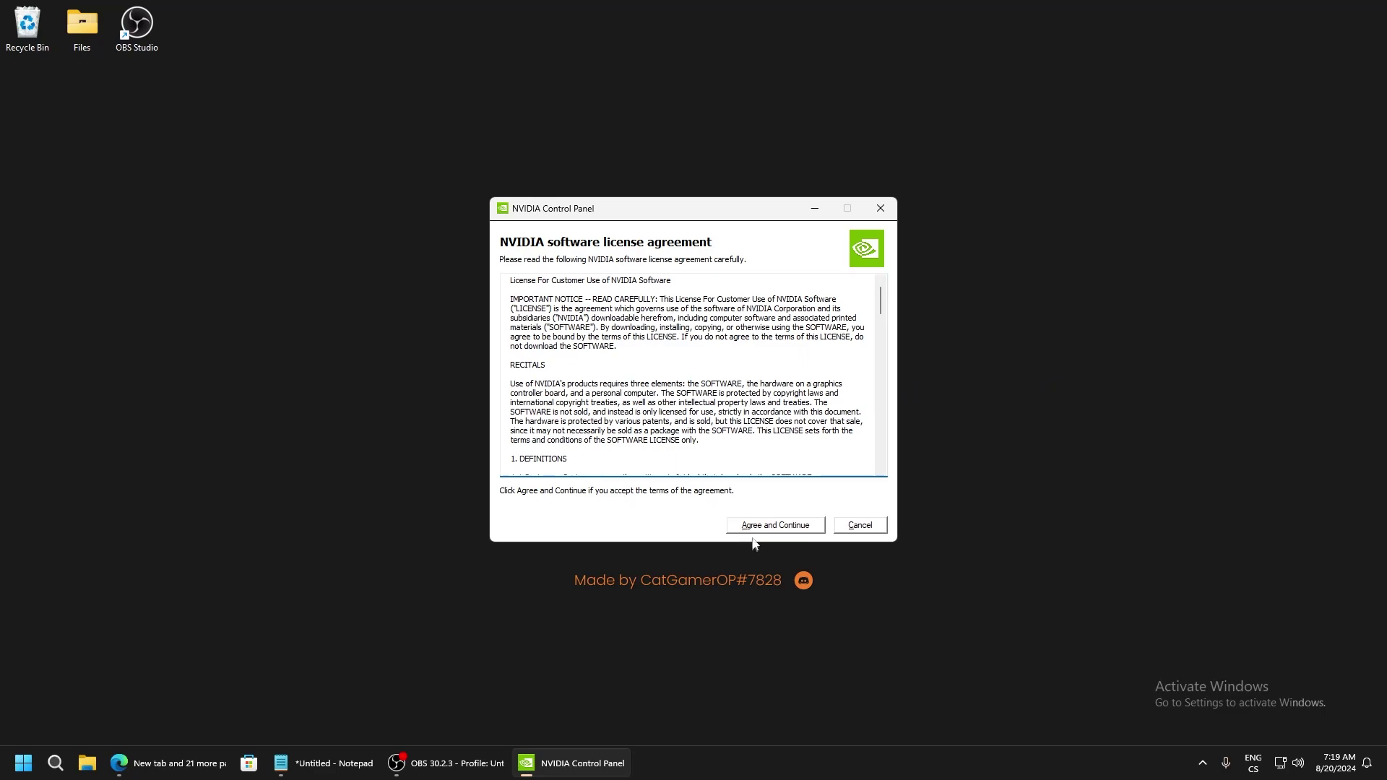
left_click(757, 527)
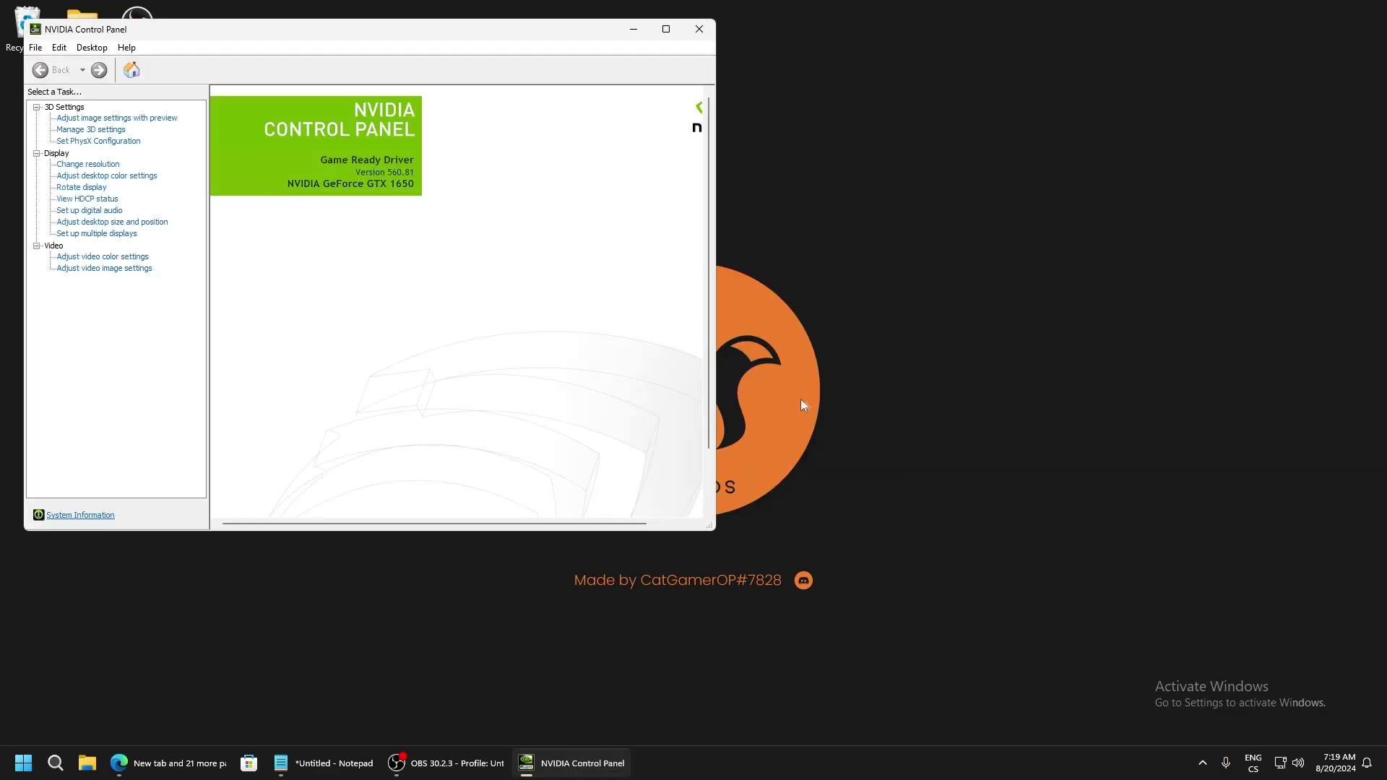
left_click_drag(268, 29, 716, 140)
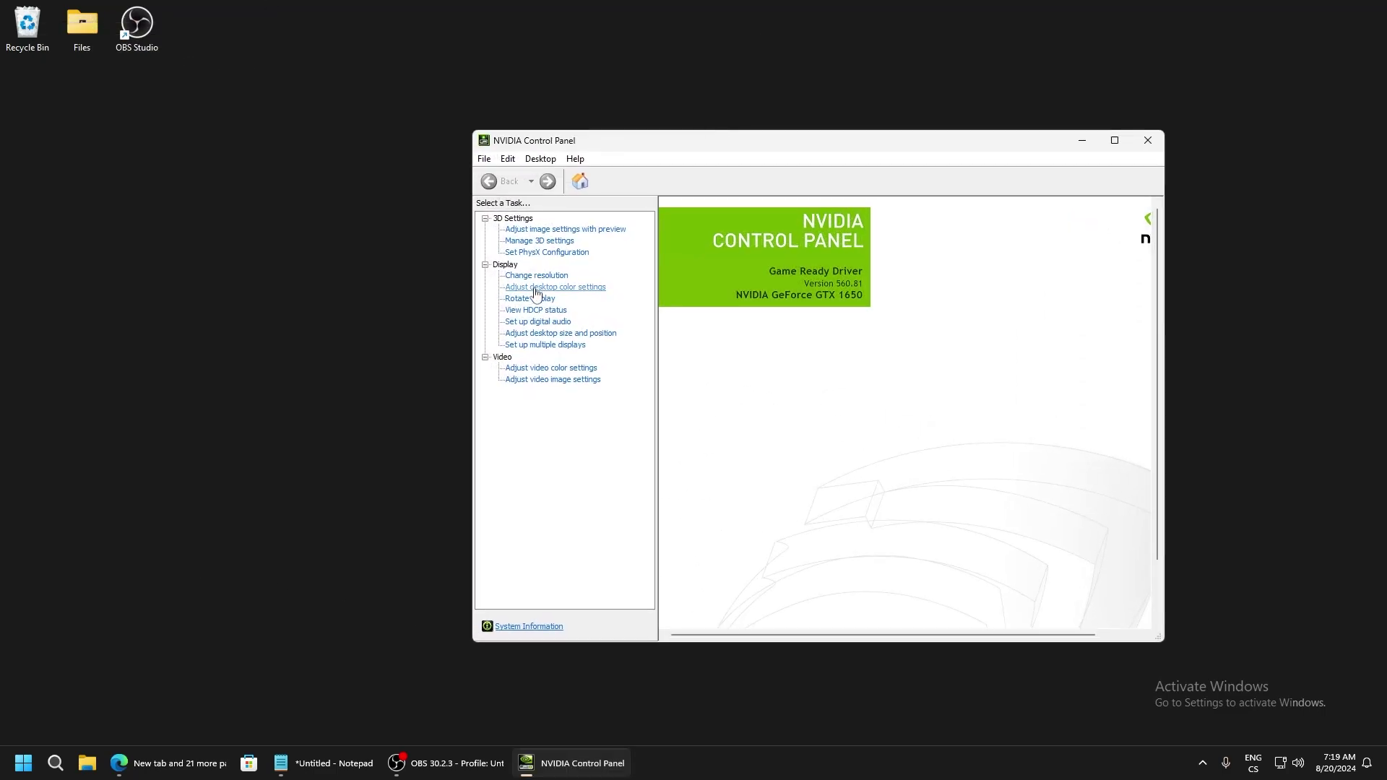
Step: Open Manage 3D settings and briefly view the Adjust image settings with preview page
left_click(549, 242)
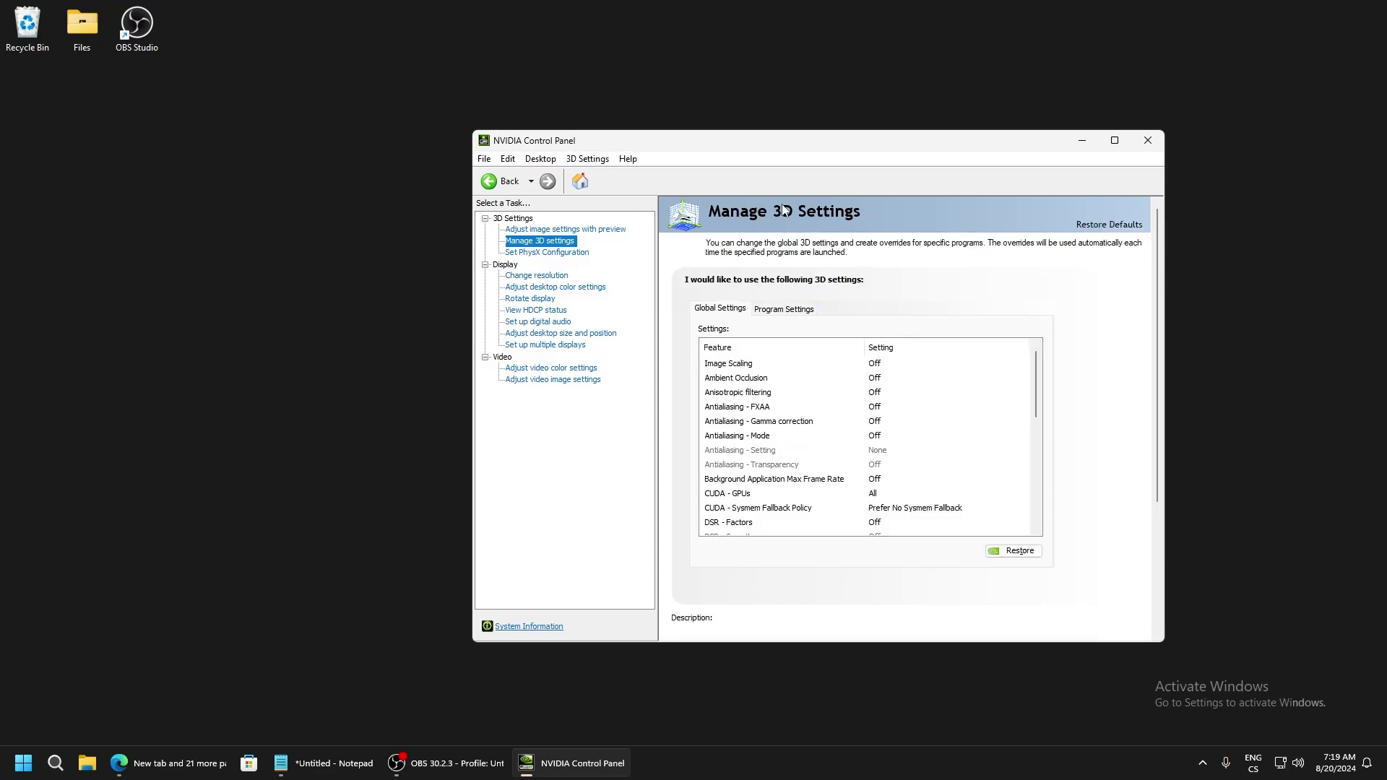
left_click_drag(774, 154, 647, 133)
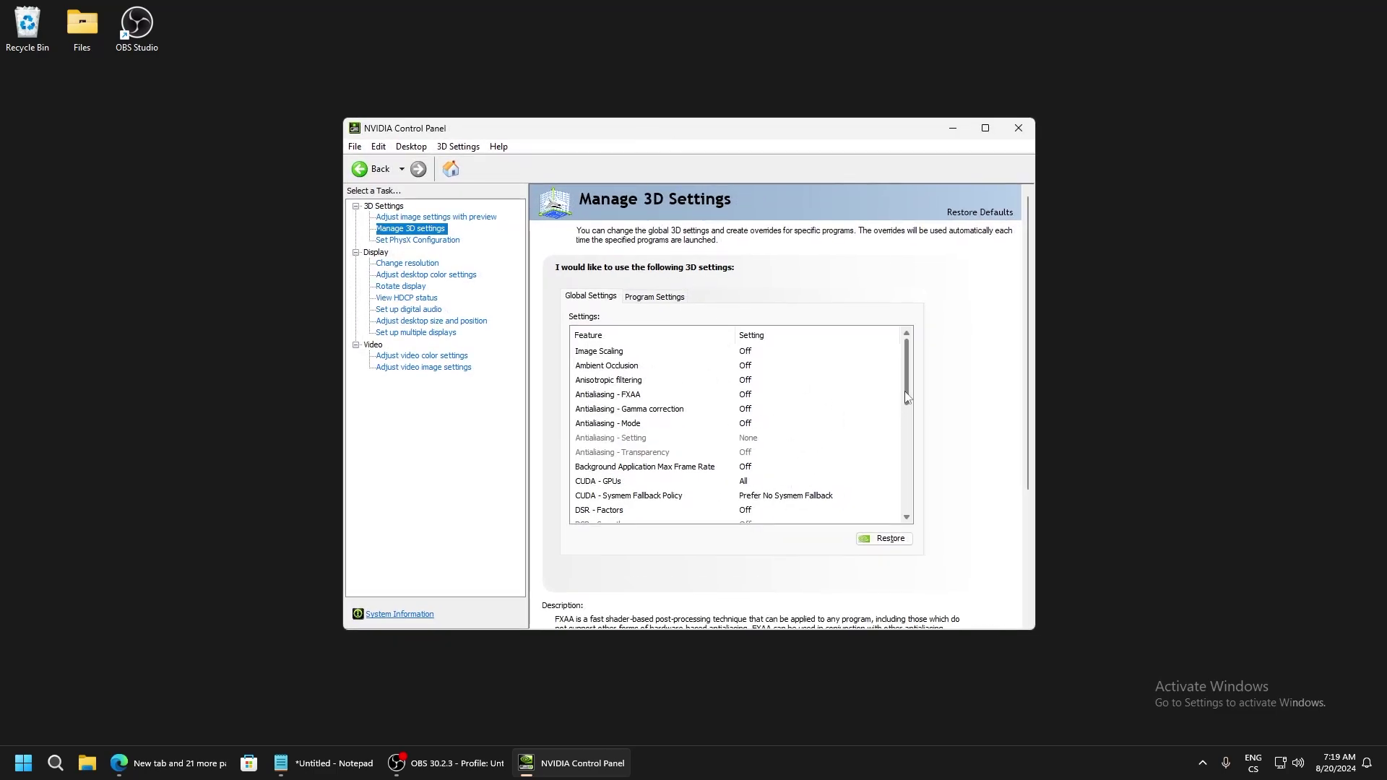
left_click_drag(907, 396, 907, 515)
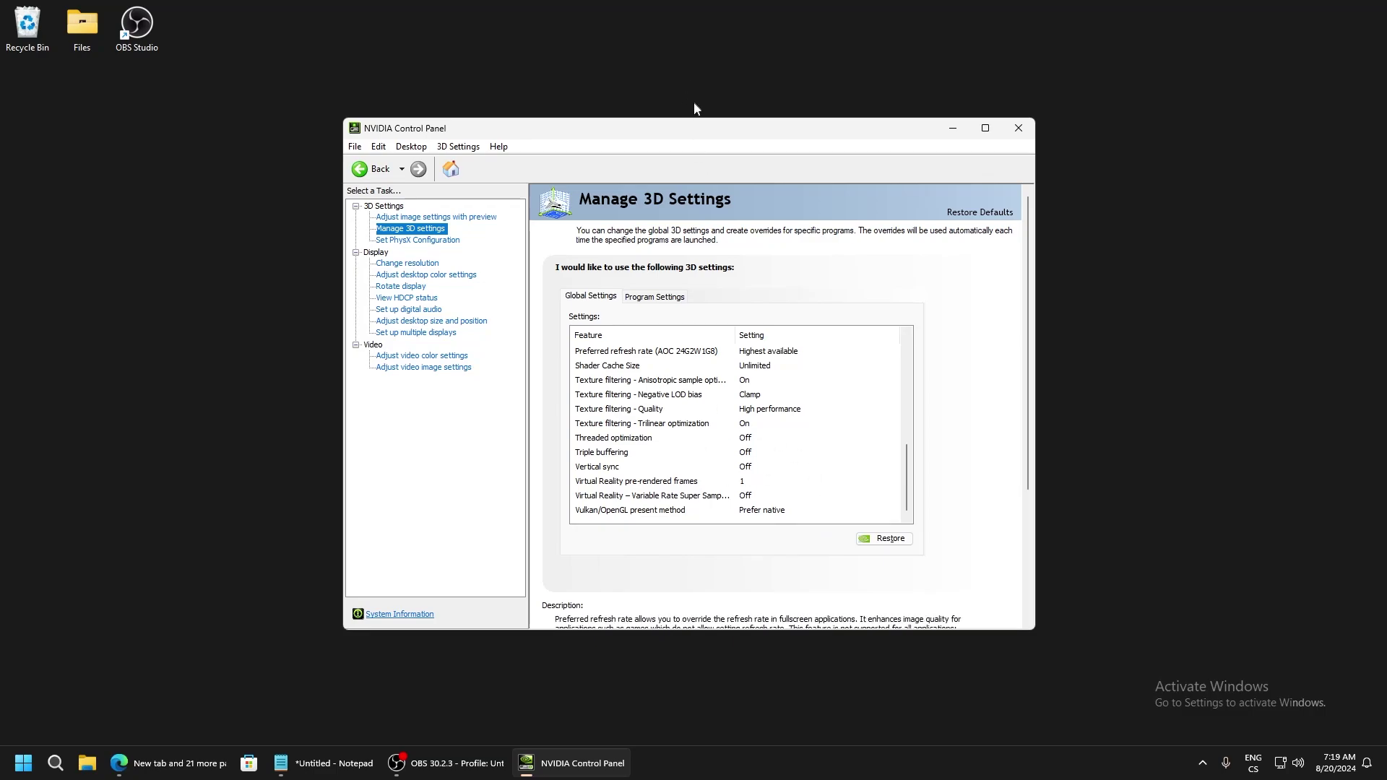
mouse_move(702, 128)
left_mouse_down()
mouse_move(666, 141)
mouse_move(737, 130)
mouse_move(702, 137)
left_mouse_up()
left_click(434, 237)
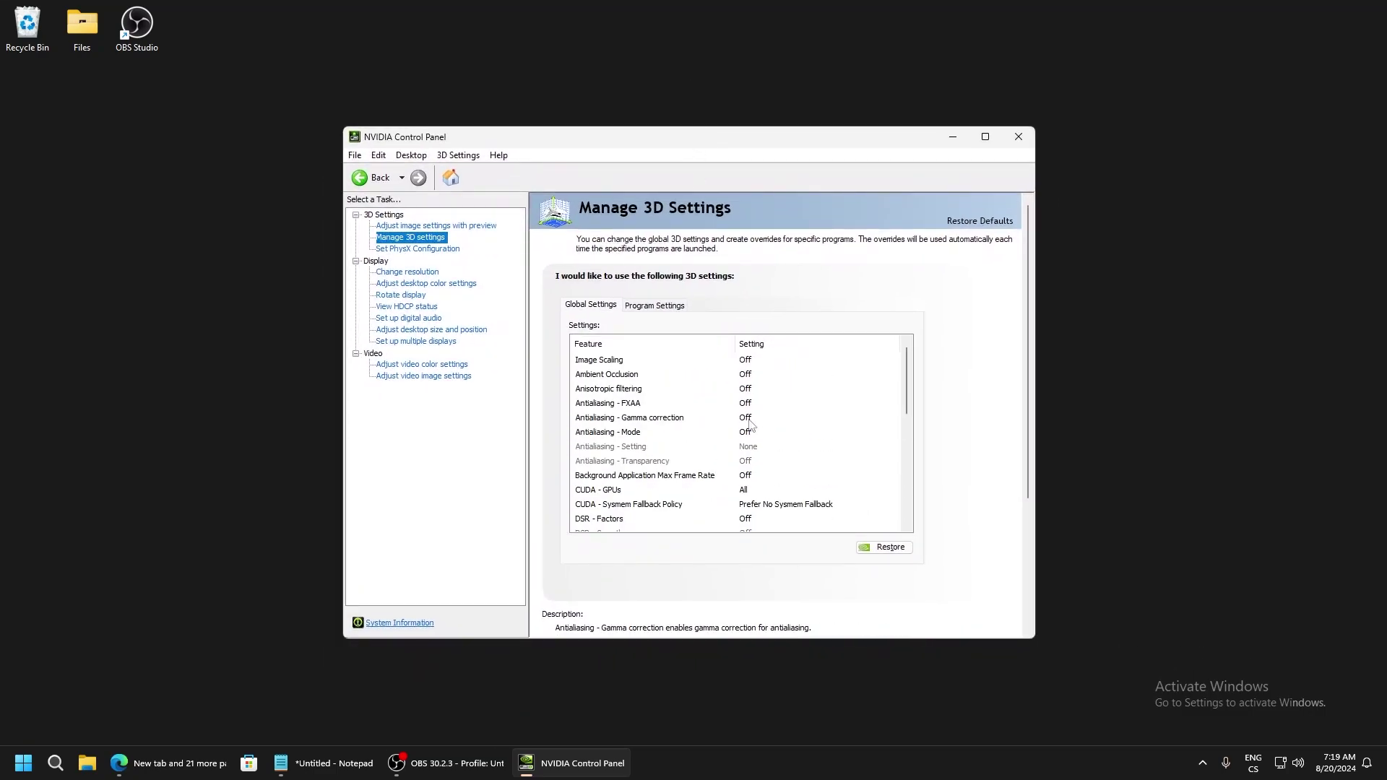
left_click(437, 226)
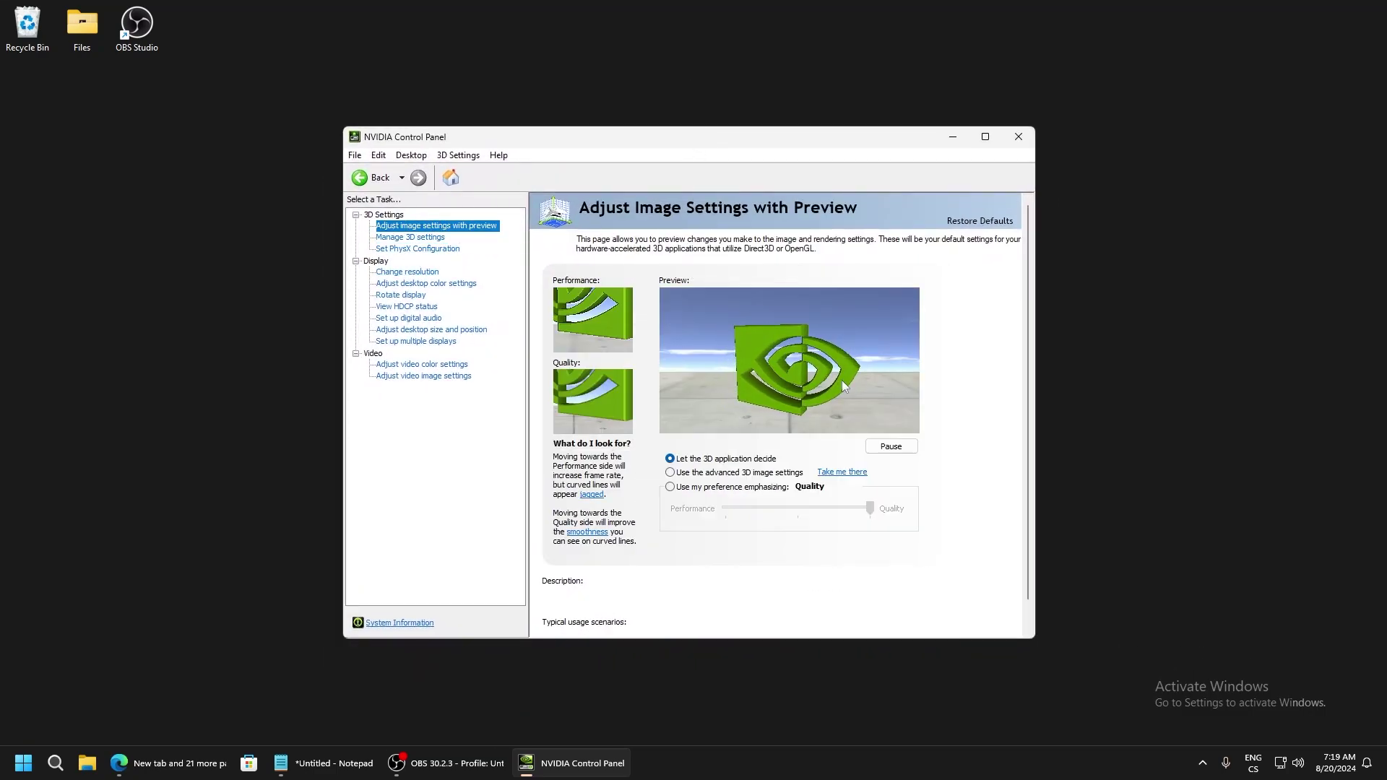
left_click(411, 237)
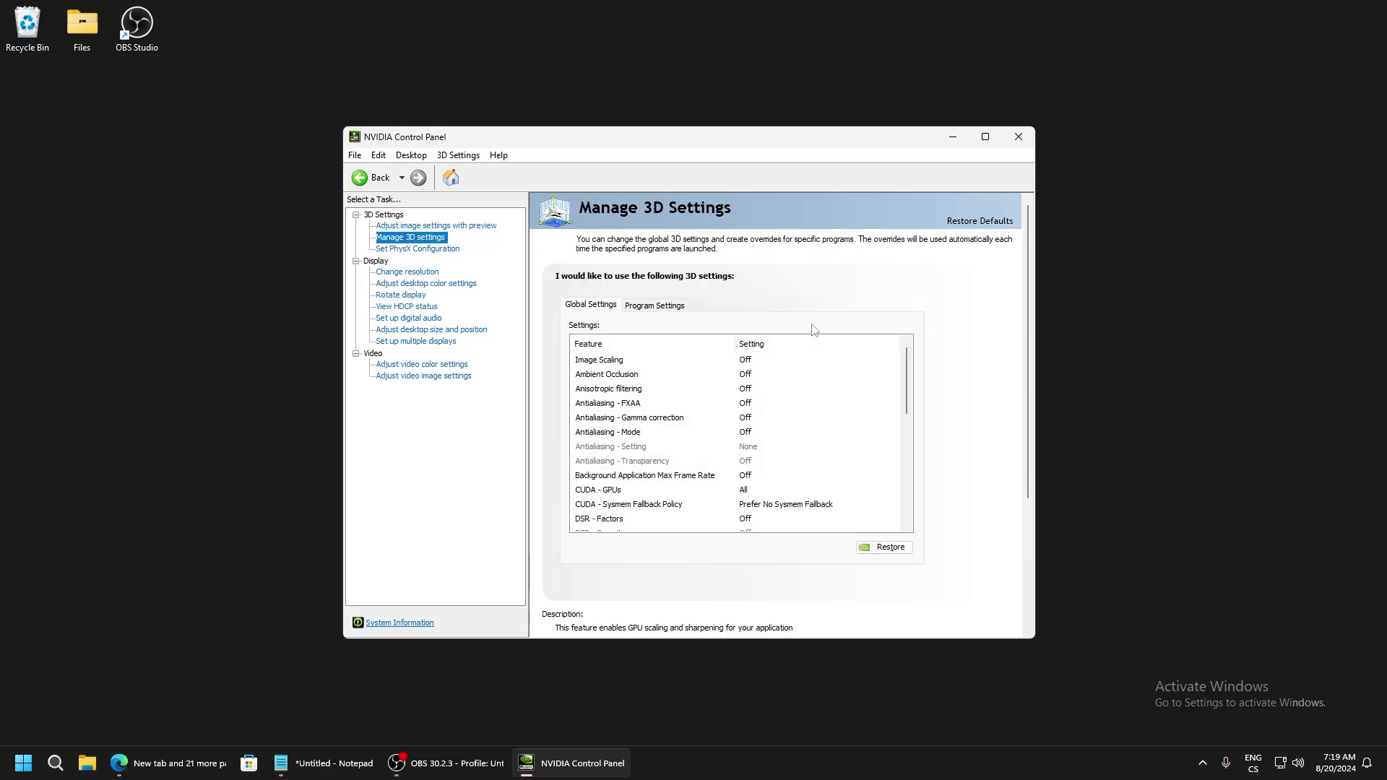
Step: Scroll through the Global Settings list, including Texture filtering Quality, then close the control panel
left_click_drag(778, 148, 814, 170)
mouse_move(695, 183)
left_mouse_down()
mouse_move(635, 161)
mouse_move(700, 186)
left_mouse_up()
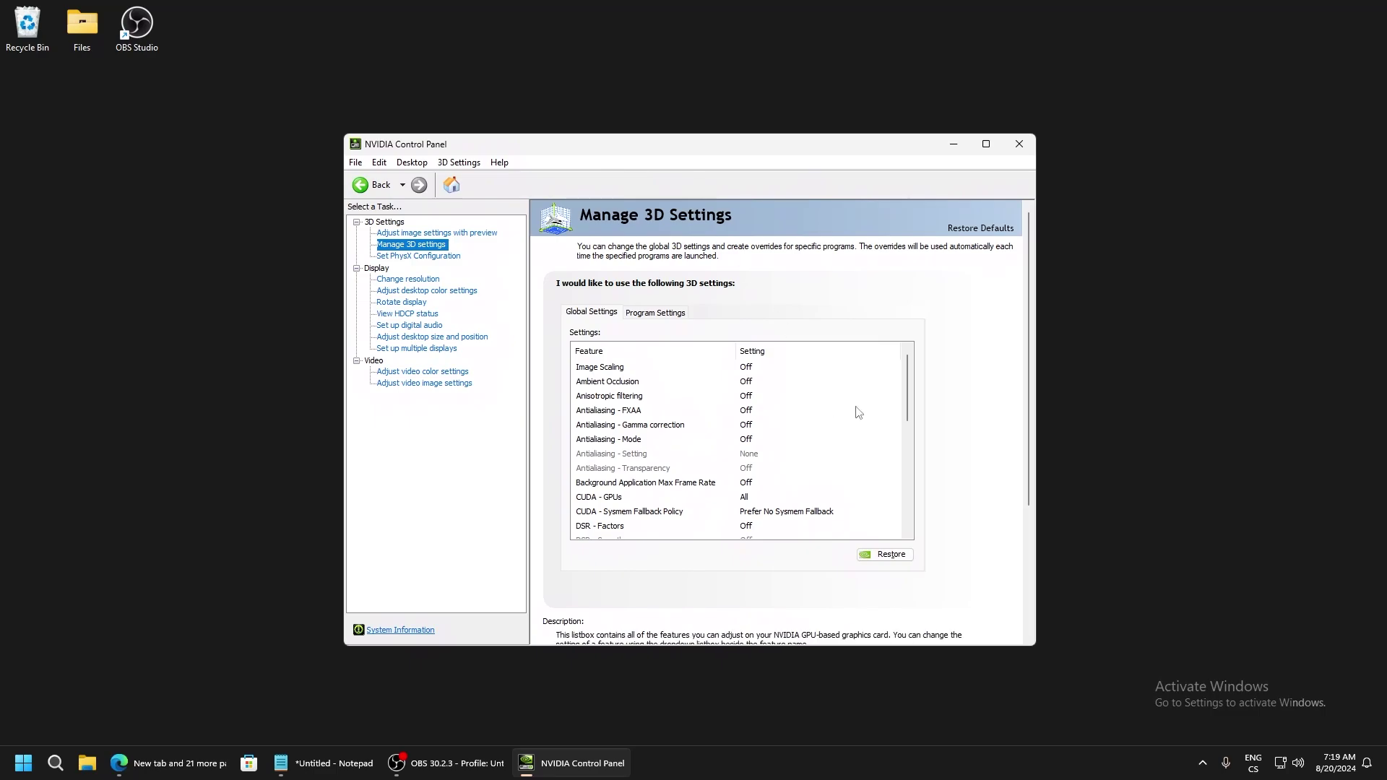
scroll(826, 431, "down", 1)
scroll(825, 432, "down", 5)
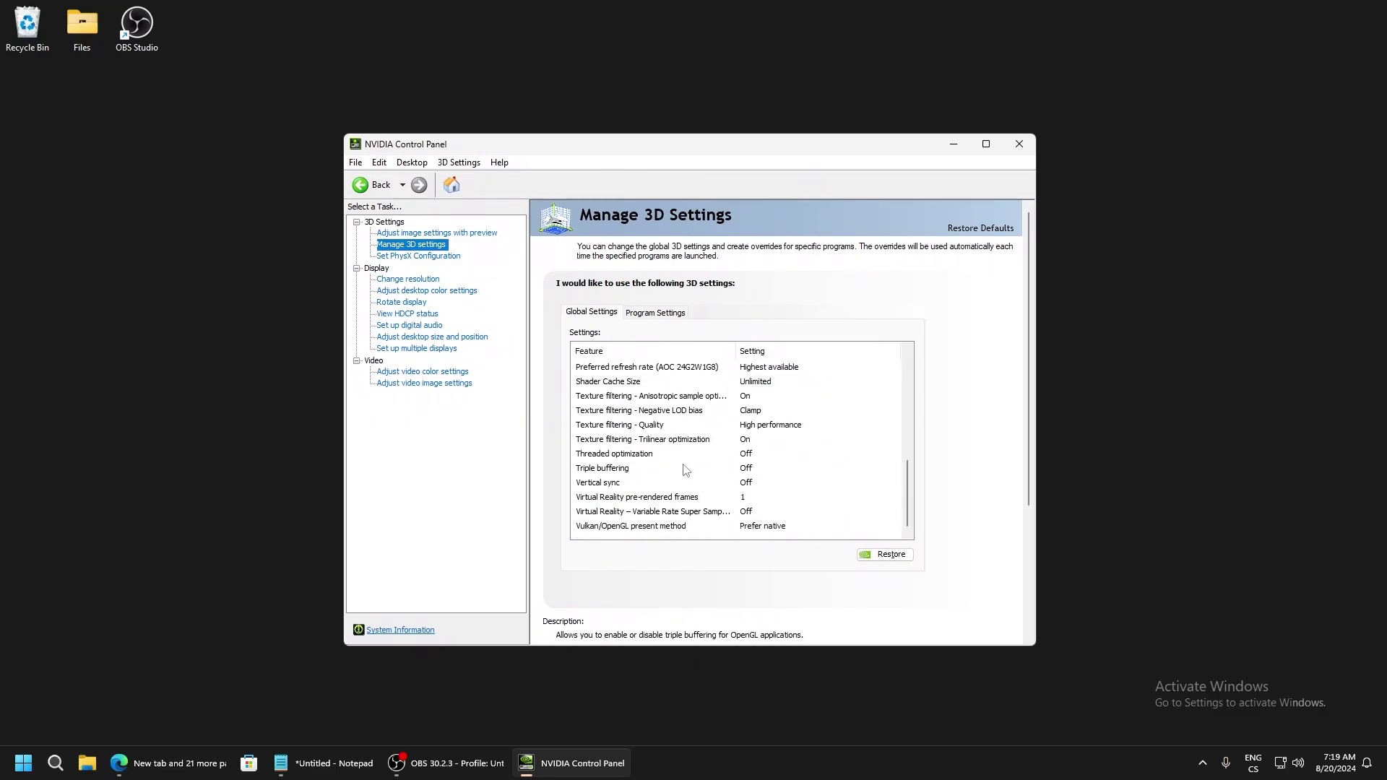
left_click(1019, 145)
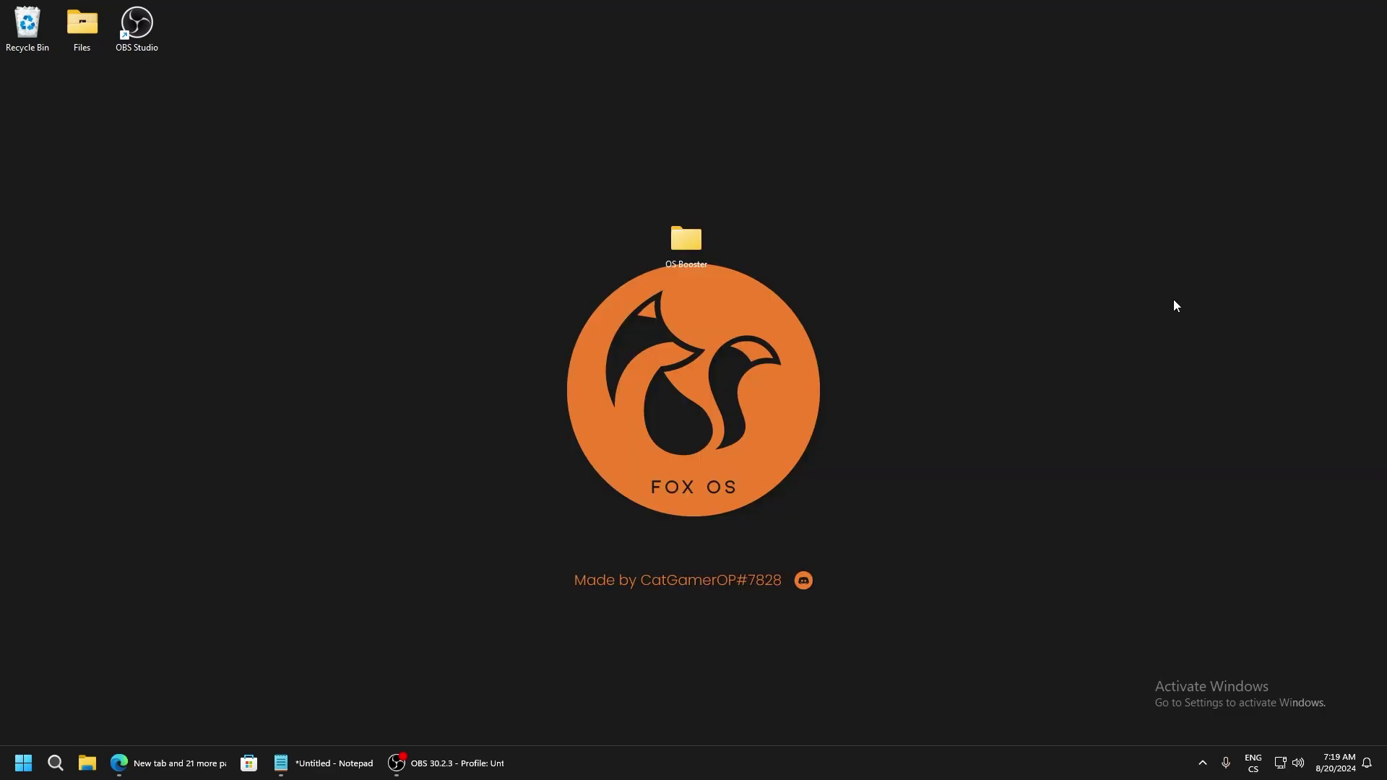